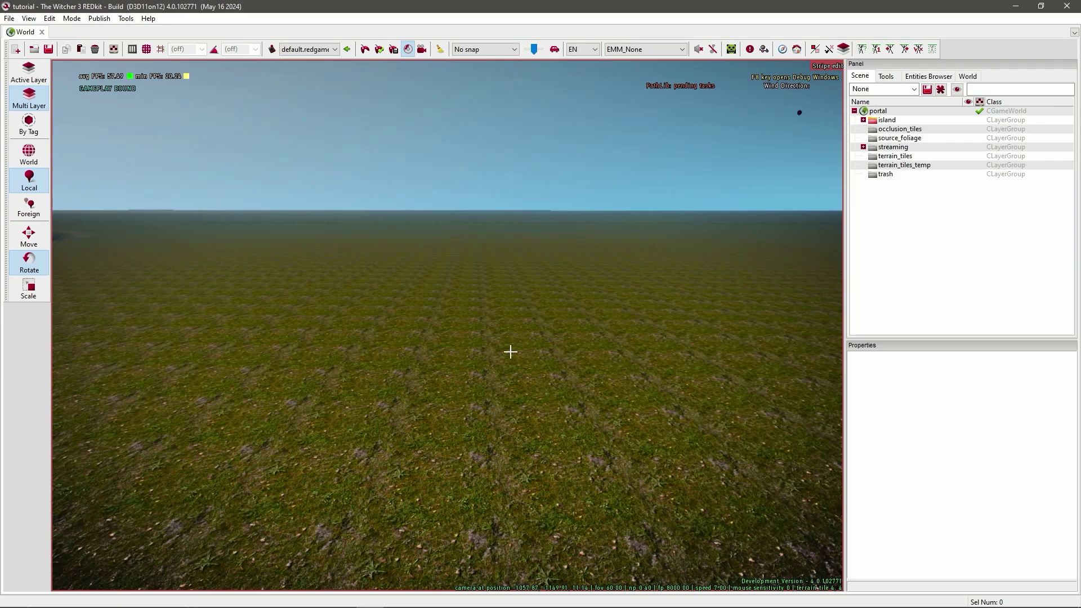
# Copy the teleport_gate_static.w2ent entity template from the depot's gameplay/interactive_objects/teleports folder.
pyautogui.press('F3')
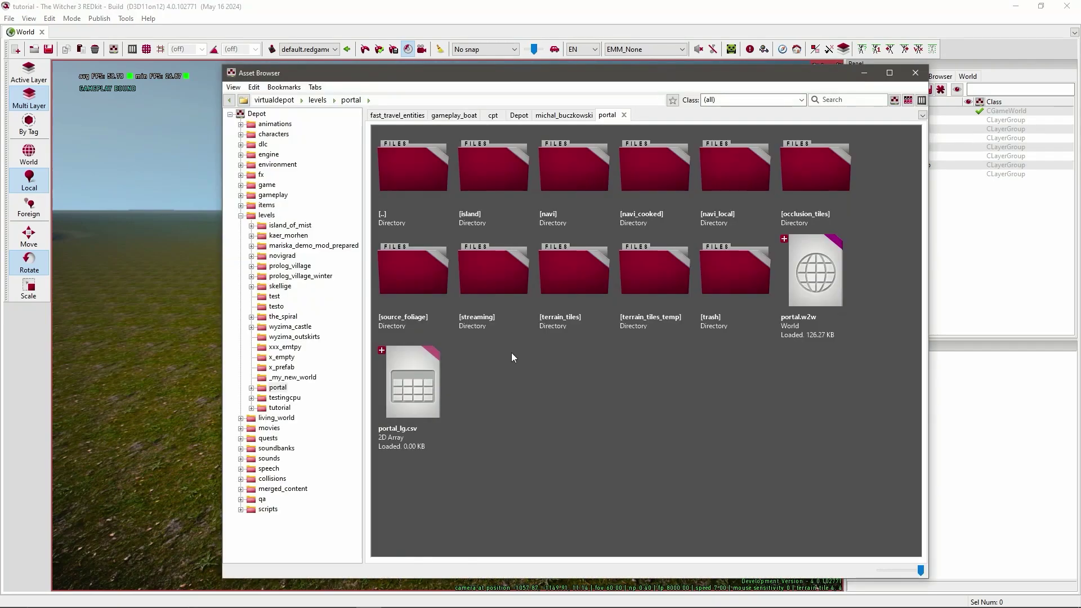
pyautogui.click(240, 195)
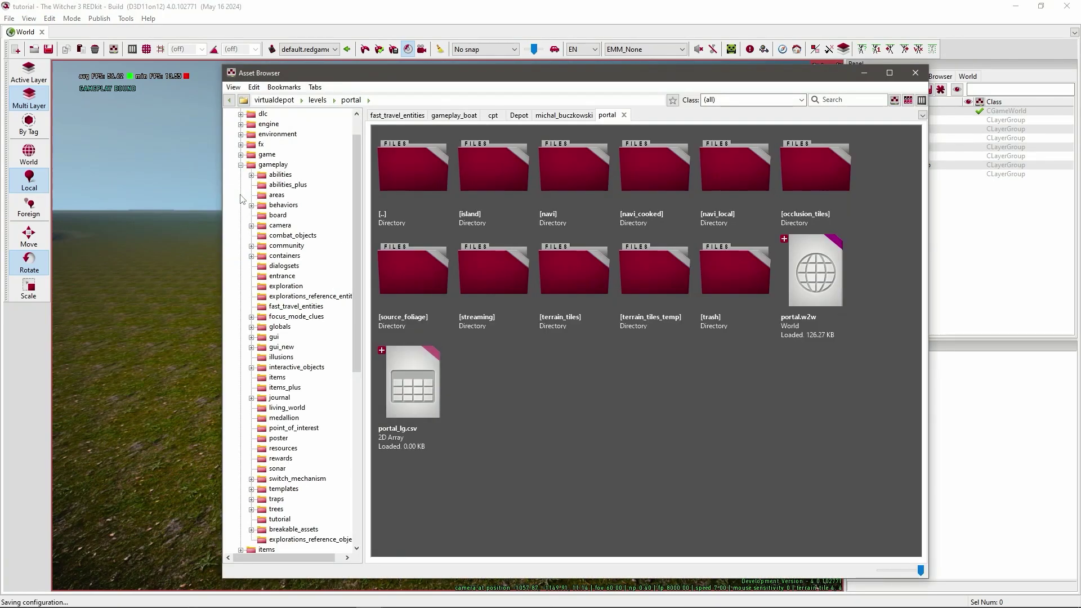
pyautogui.click(263, 367)
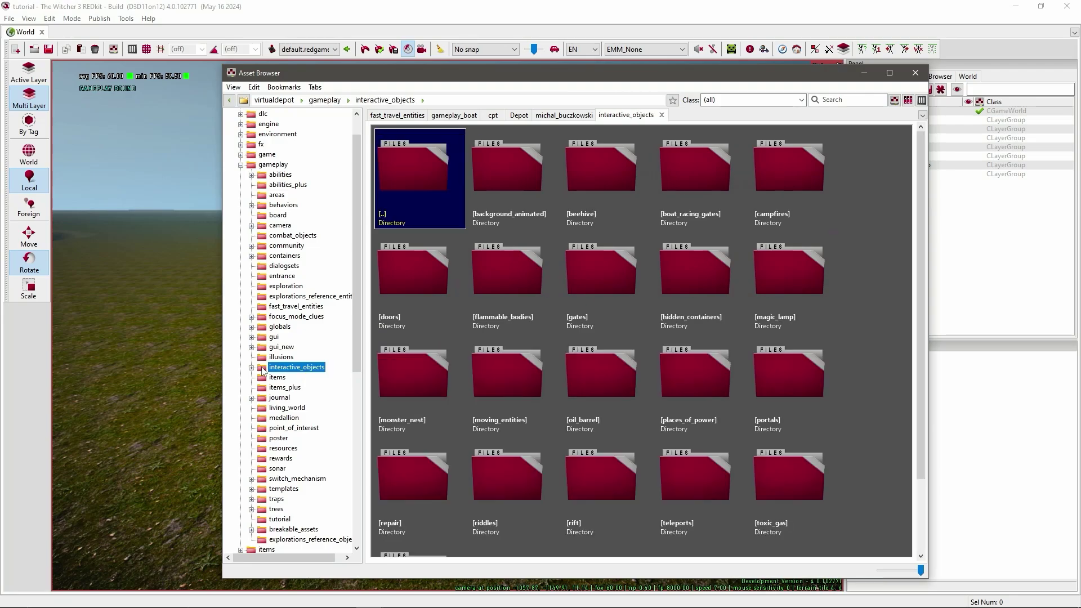
pyautogui.doubleClick(262, 367)
pyautogui.scroll(-3, 312, 397)
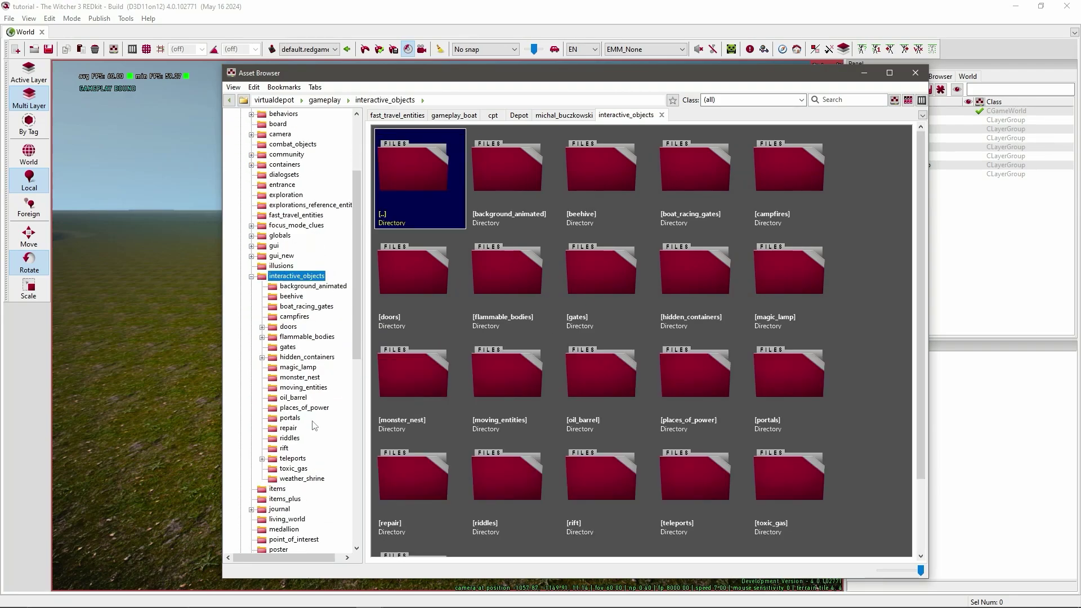
pyautogui.click(273, 459)
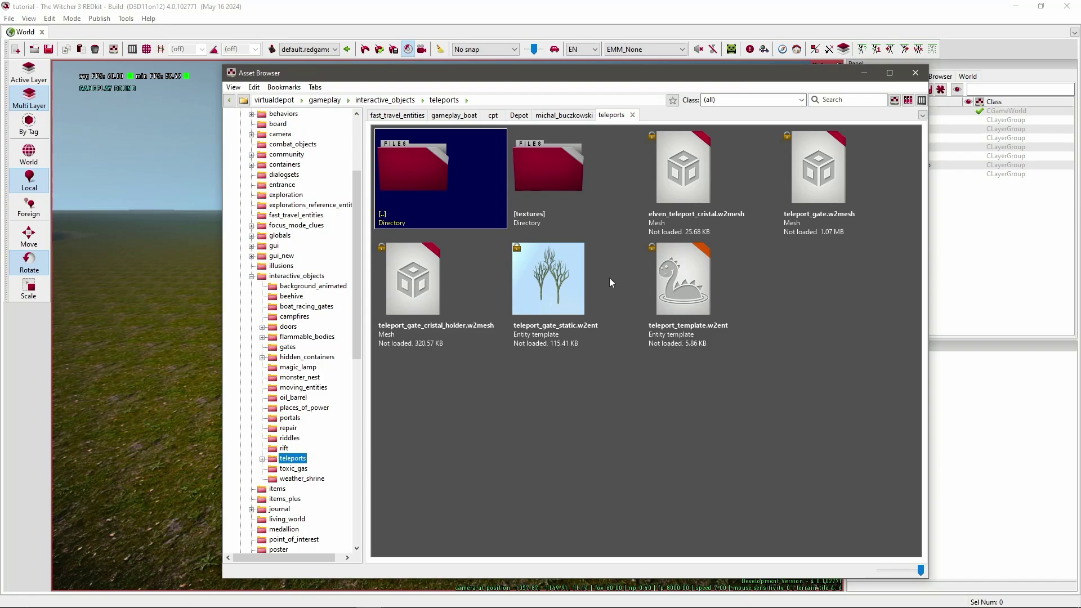
pyautogui.click(592, 306)
pyautogui.rightClick(549, 282)
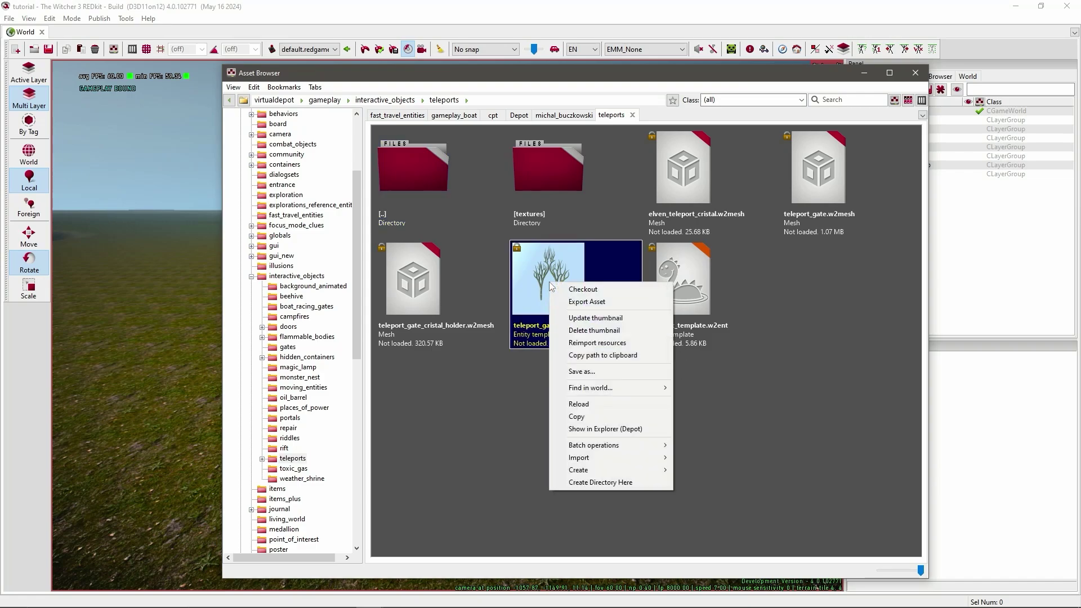
pyautogui.click(608, 417)
# Paste the copied teleport gate template into the levels/portal folder.
pyautogui.click(252, 276)
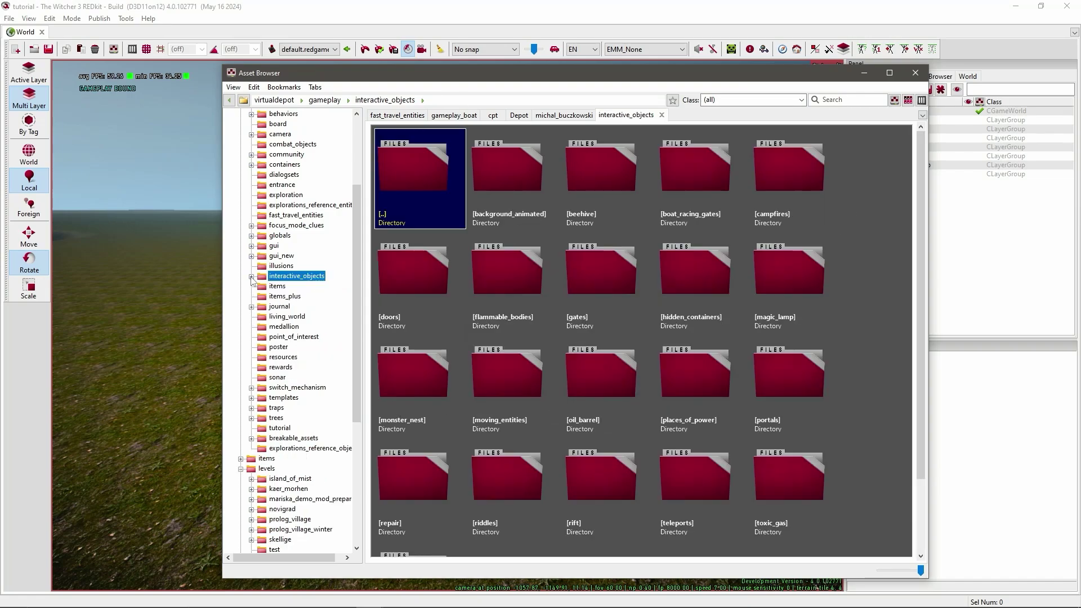
pyautogui.scroll(-4, 270, 353)
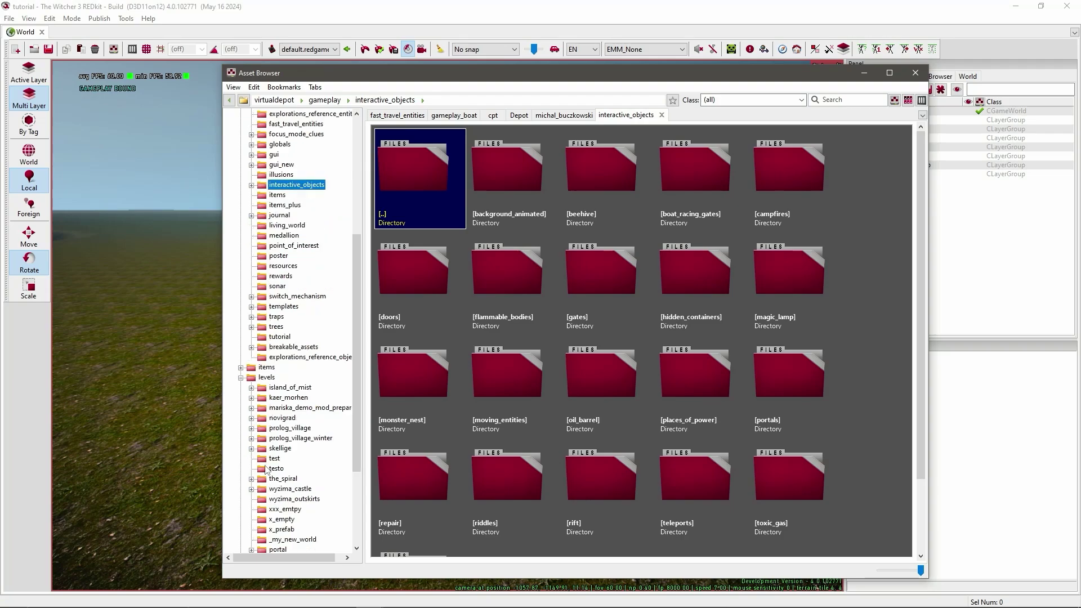
pyautogui.click(268, 348)
pyautogui.scroll(-3, 270, 353)
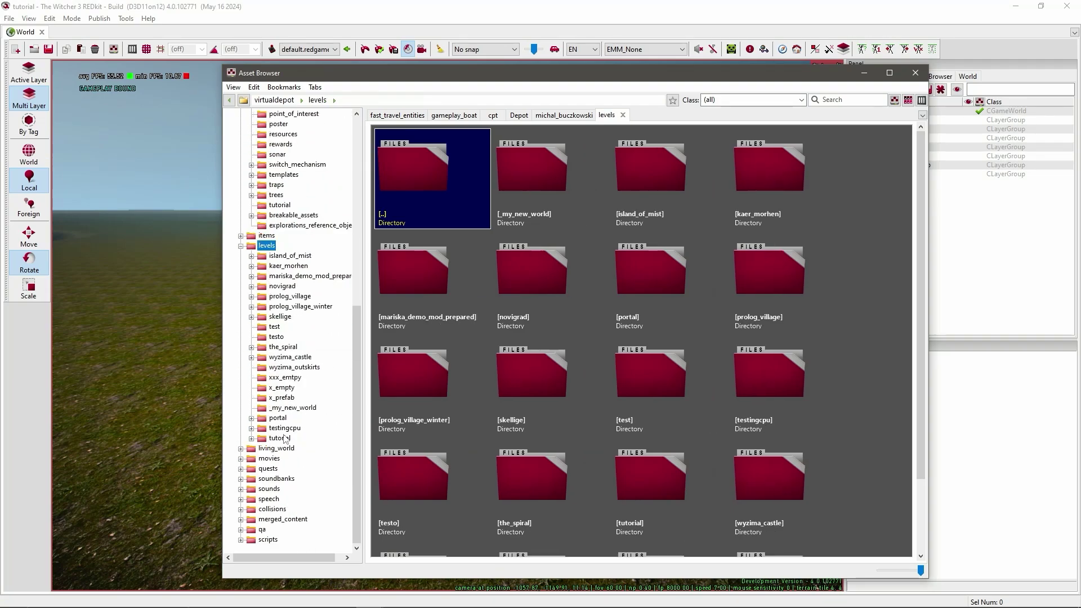
pyautogui.click(277, 418)
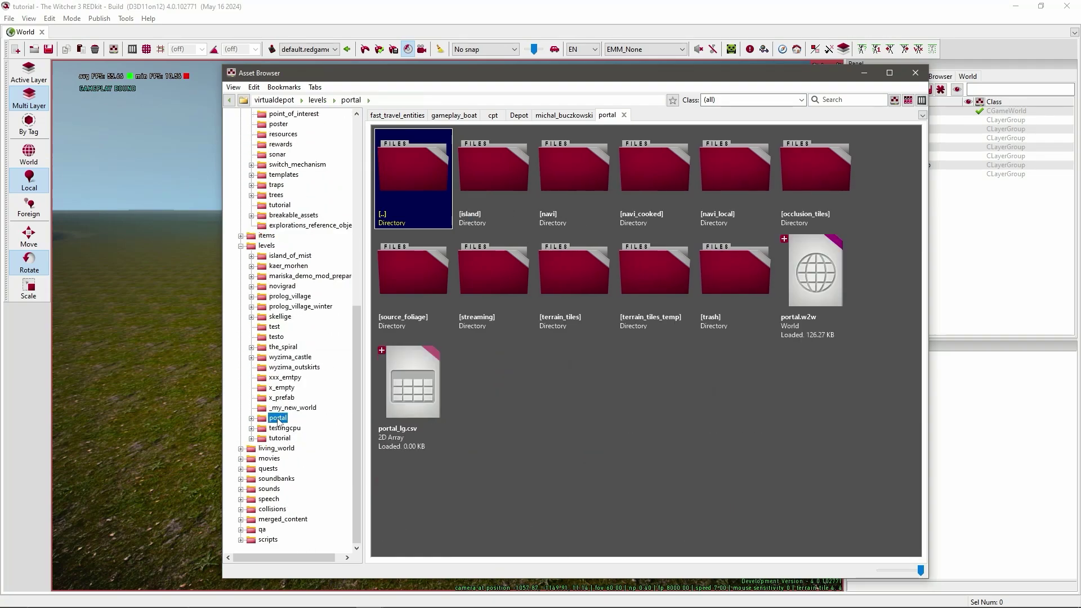
pyautogui.rightClick(603, 376)
pyautogui.click(643, 398)
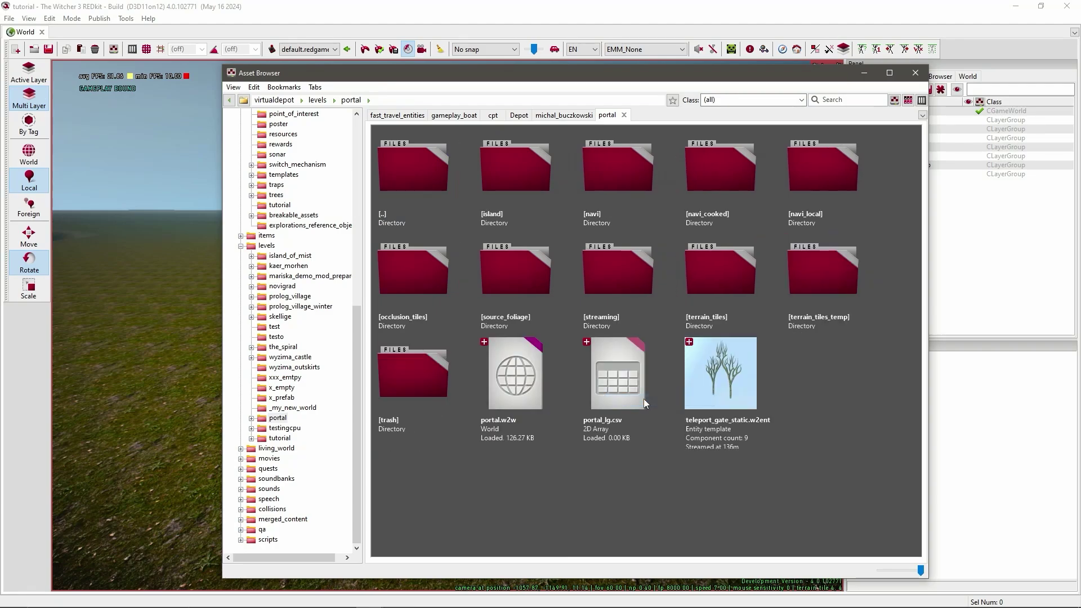
# Rename the pasted teleport_gate_static template as my_portal_template.
pyautogui.rightClick(718, 427)
pyautogui.click(747, 323)
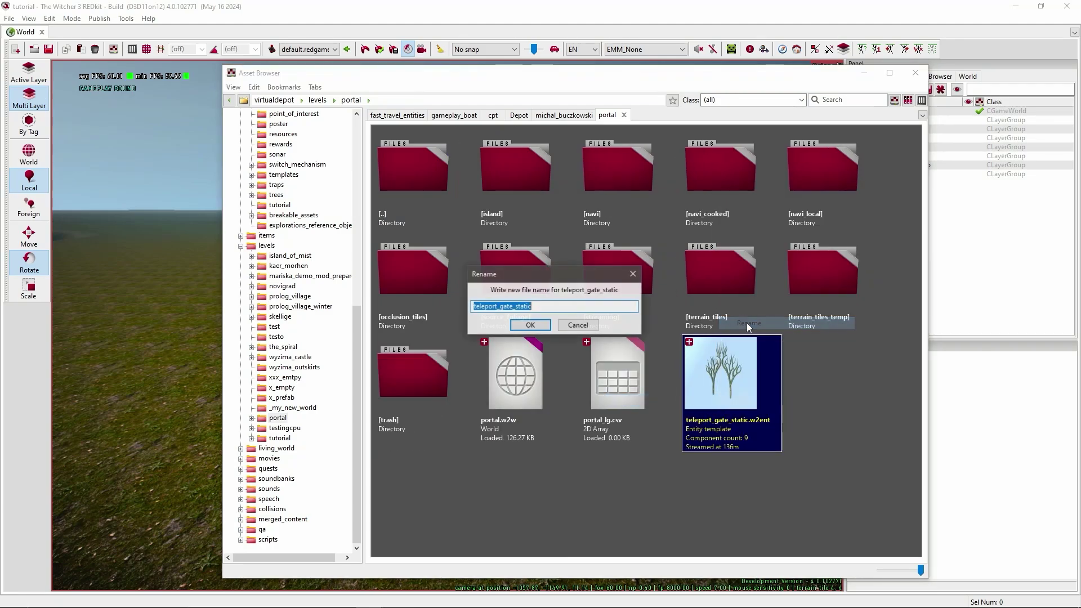
pyautogui.write('M')
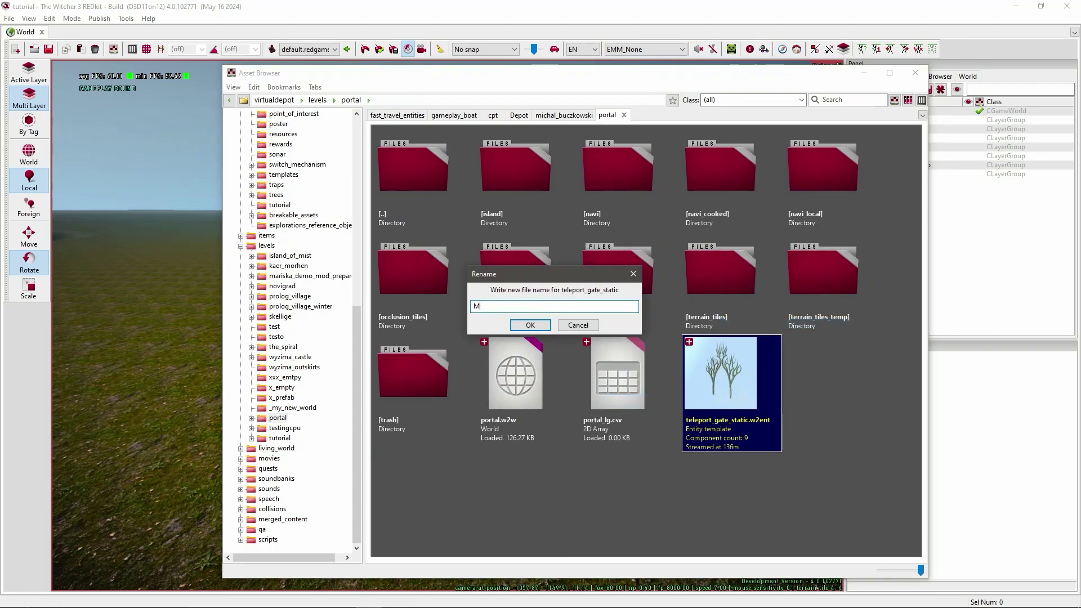
pyautogui.press('BackSpace')
pyautogui.write('my_portal_template')
pyautogui.click(533, 323)
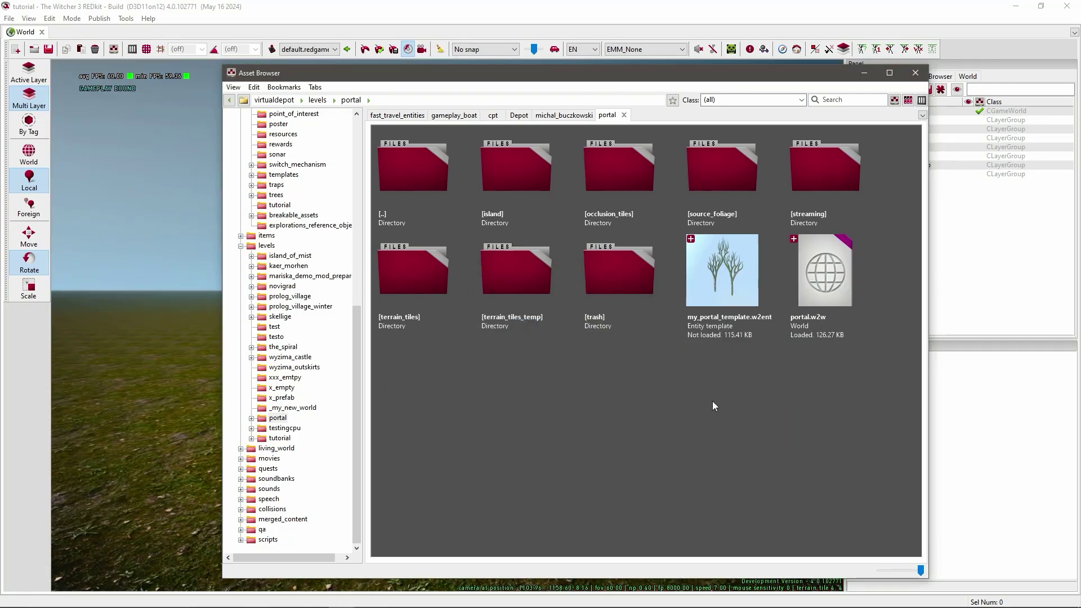
# Create an auto-static layer called portals in the portal world with the Gameplay build tag.
pyautogui.click(867, 74)
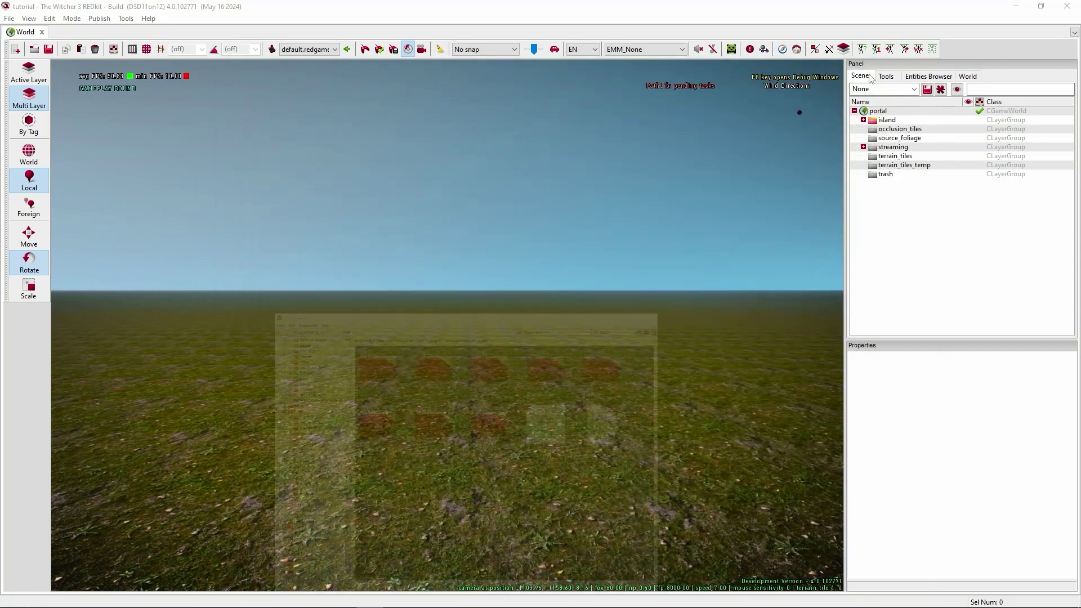
pyautogui.rightClick(881, 111)
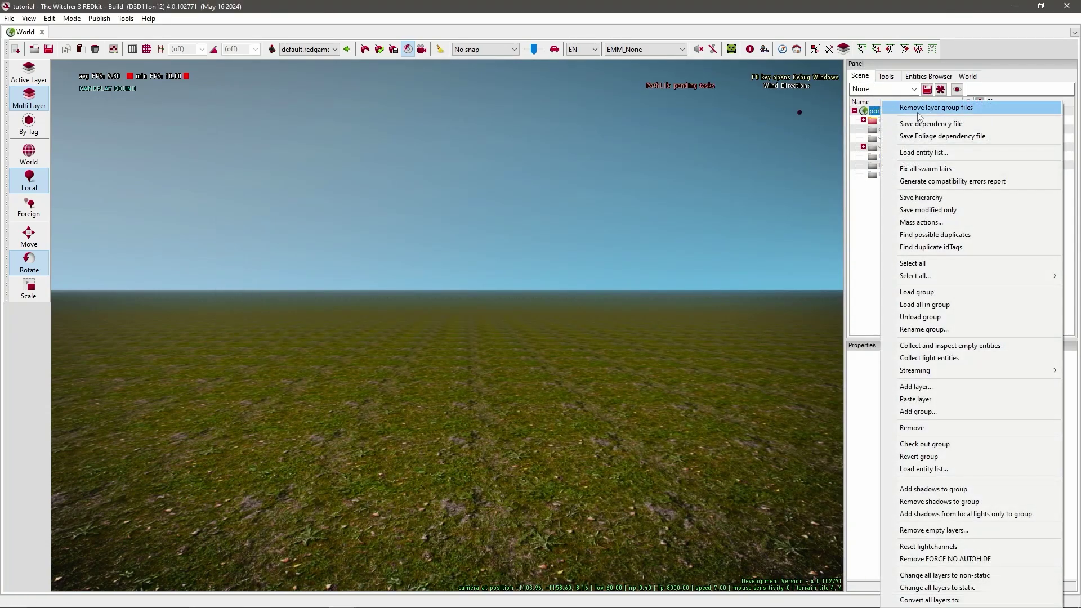
pyautogui.click(996, 387)
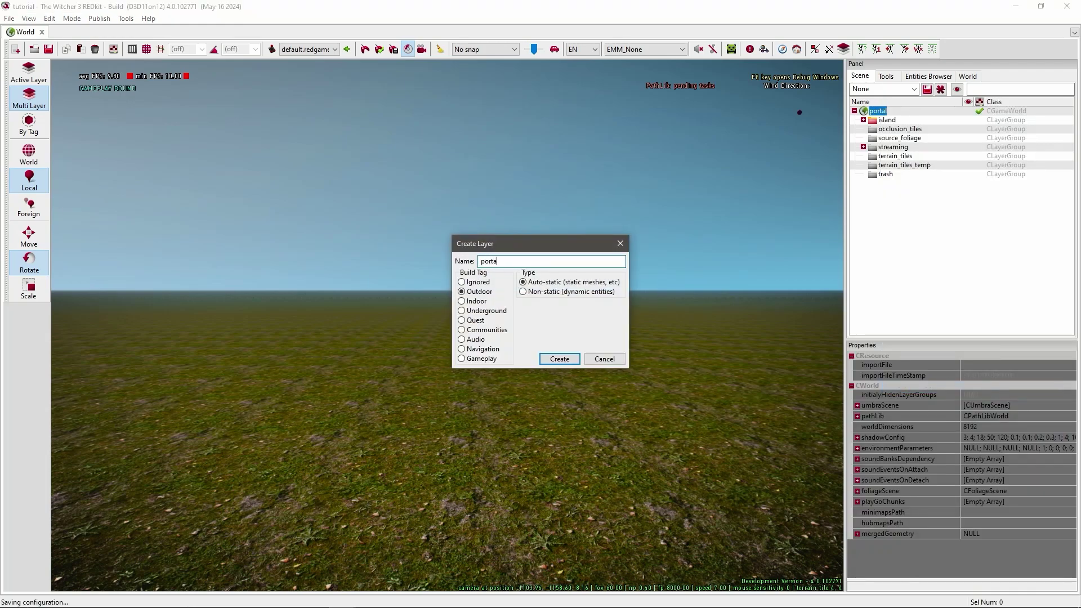
pyautogui.write('portals')
pyautogui.click(462, 360)
pyautogui.click(558, 359)
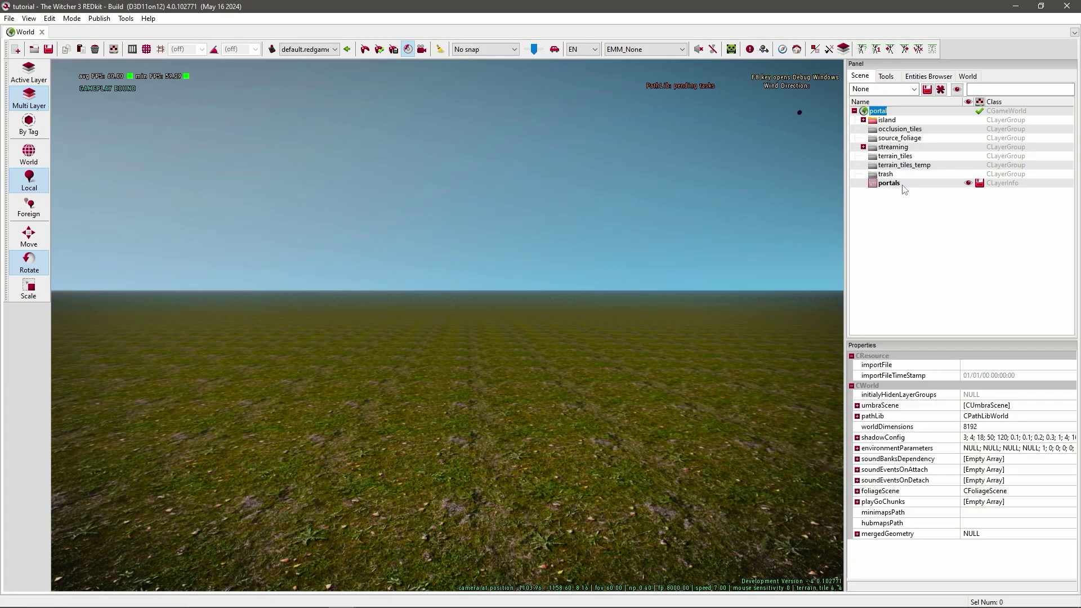
# Place the my_portal_template entity on the grass terrain in the portals layer.
pyautogui.click(893, 185)
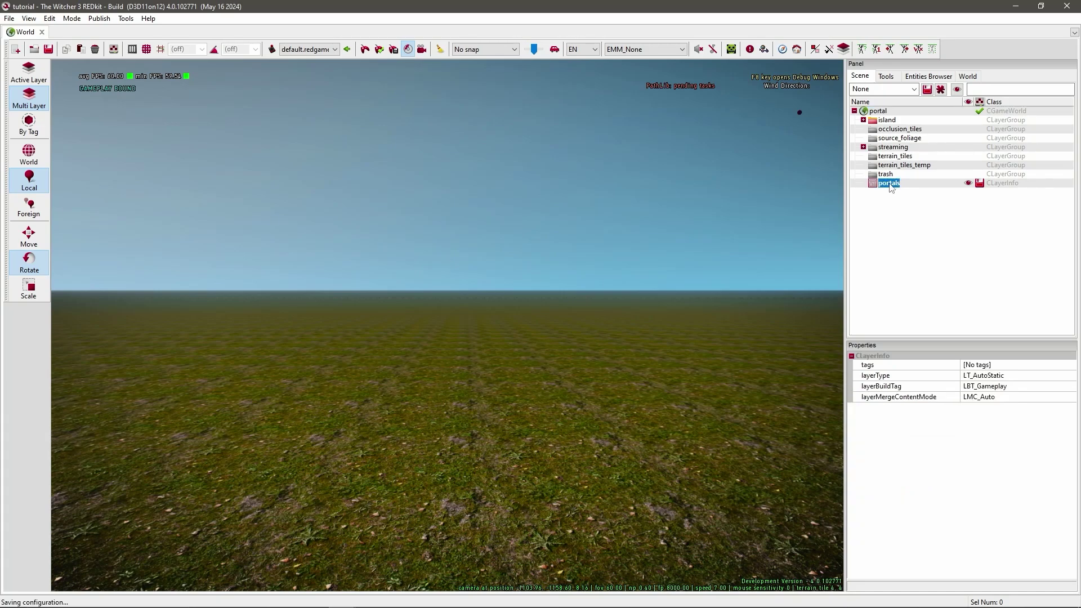
pyautogui.moveTo(624, 290); pyautogui.dragTo(628, 289, button='right')
pyautogui.press('F3')
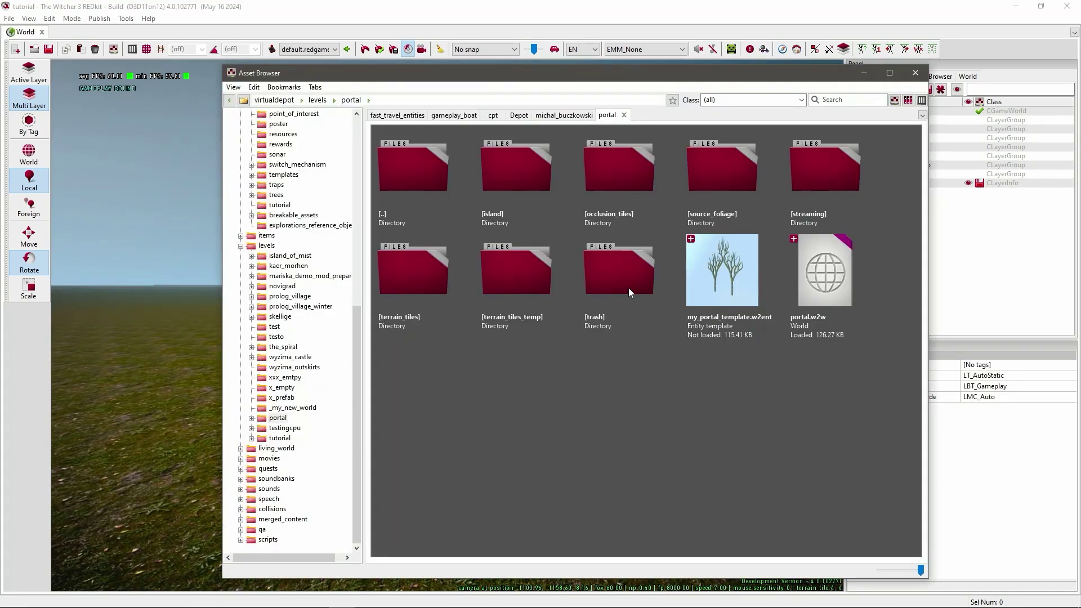
pyautogui.moveTo(712, 293); pyautogui.dragTo(167, 437)
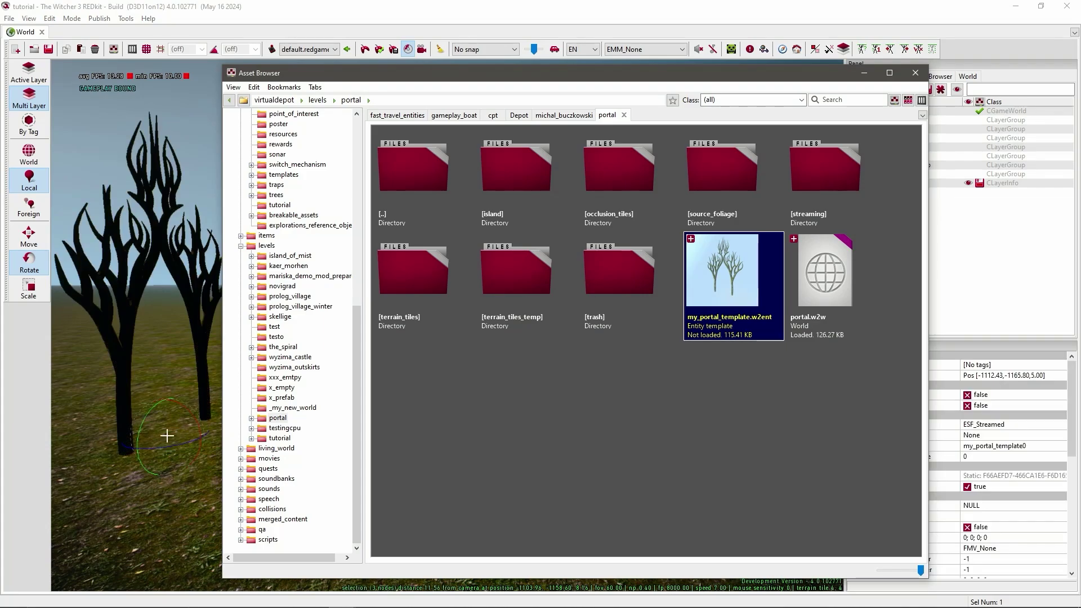
pyautogui.click(864, 72)
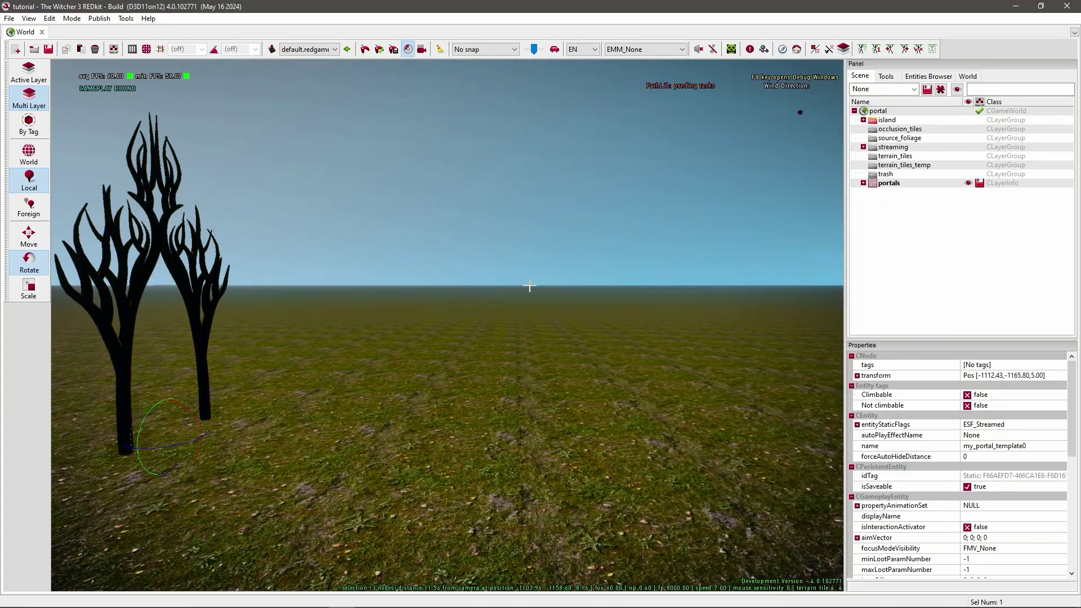
pyautogui.moveTo(529, 286); pyautogui.dragTo(264, 338, button='right')
pyautogui.press('w')
pyautogui.press('d')
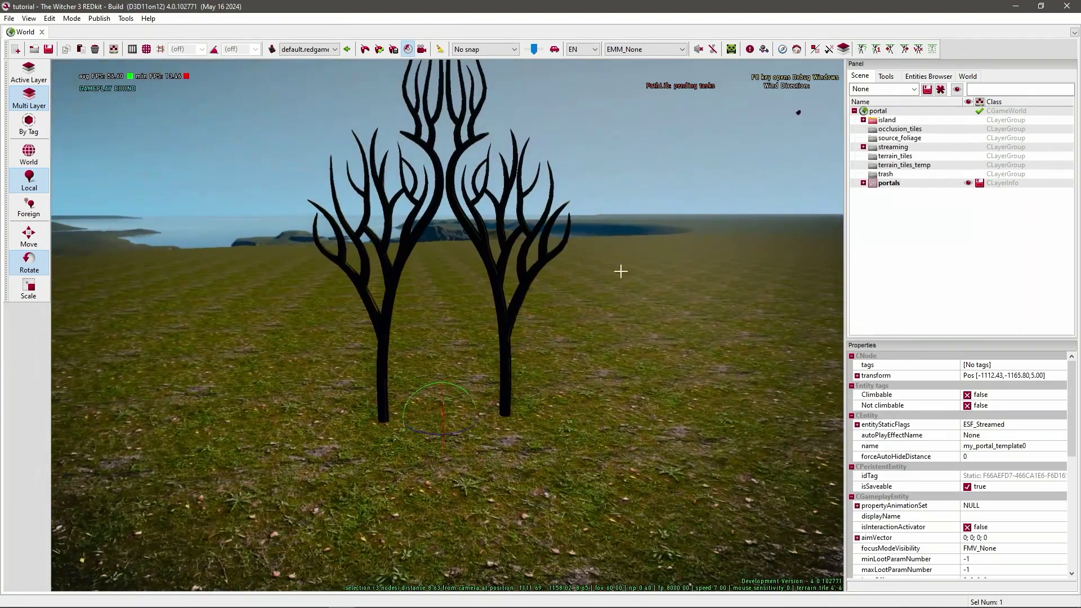
# Set both the tag and the name of the placed portal entity to portal_1.
pyautogui.click(863, 183)
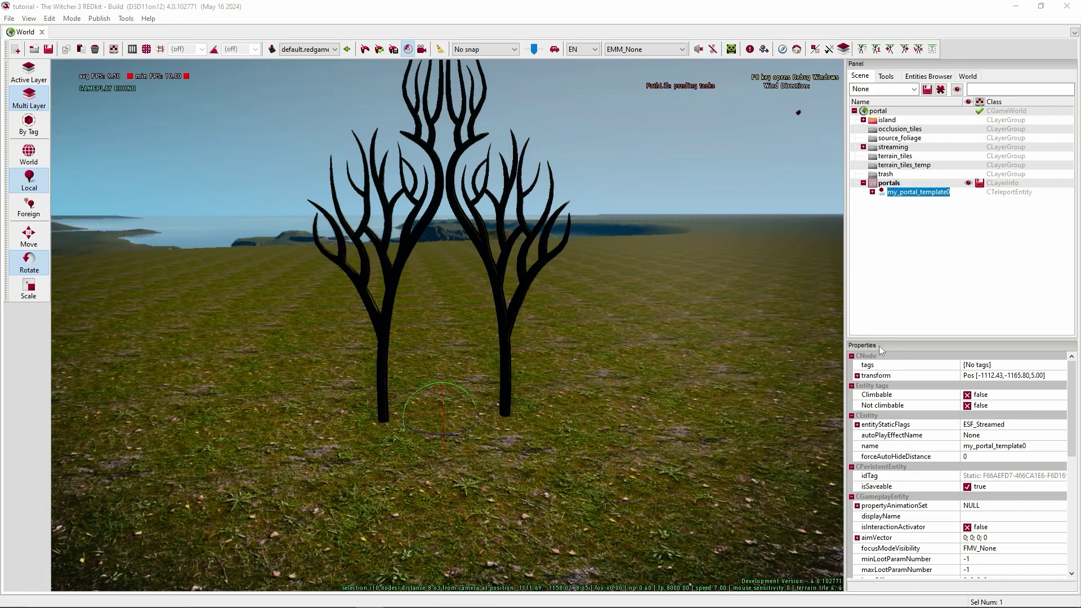
pyautogui.click(979, 366)
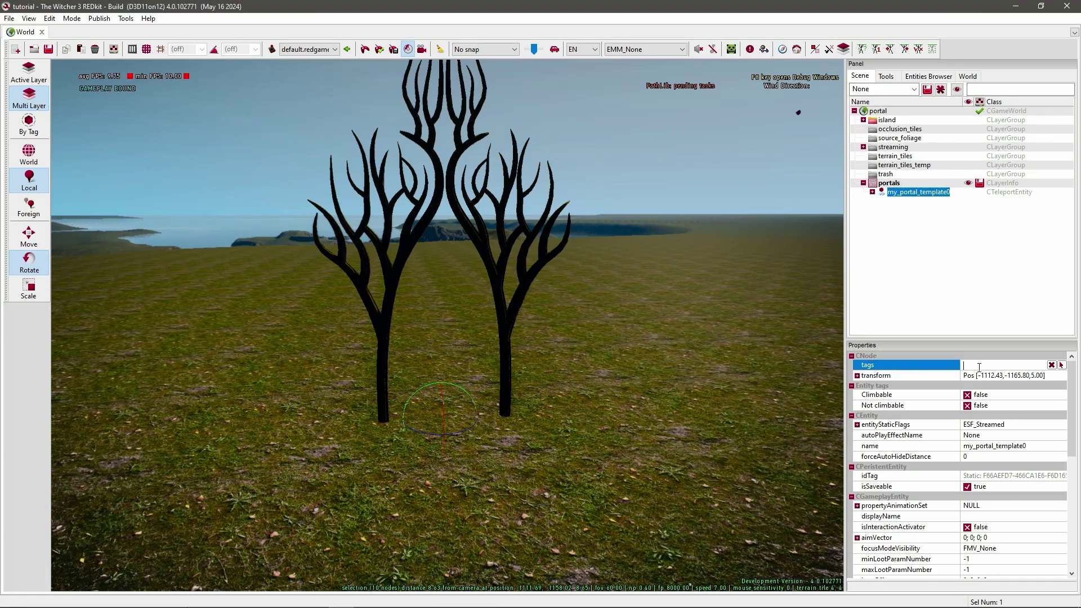
pyautogui.write('portal_1')
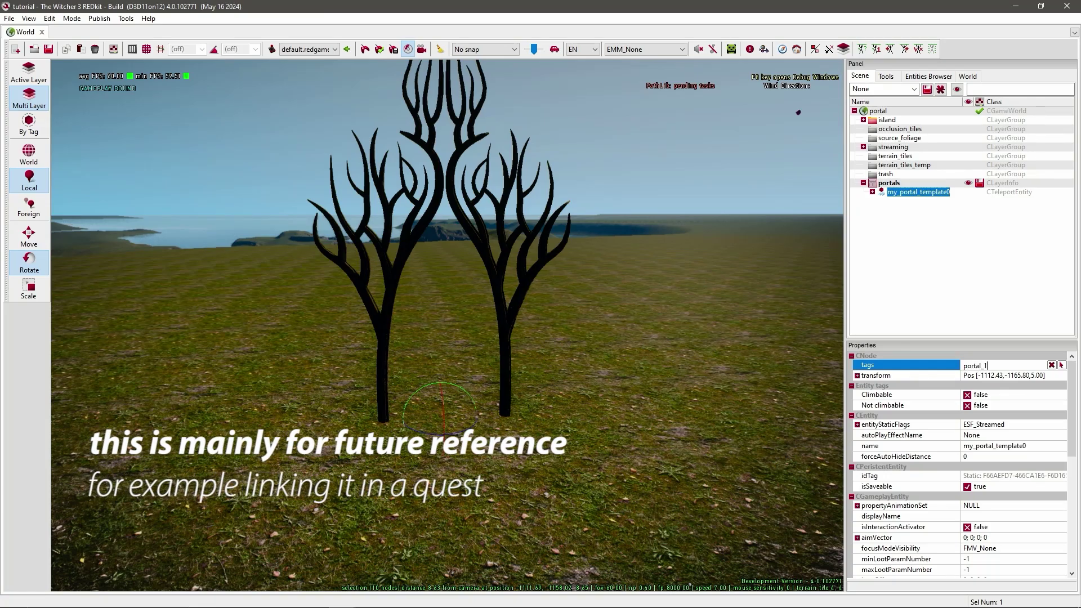
pyautogui.click(1000, 448)
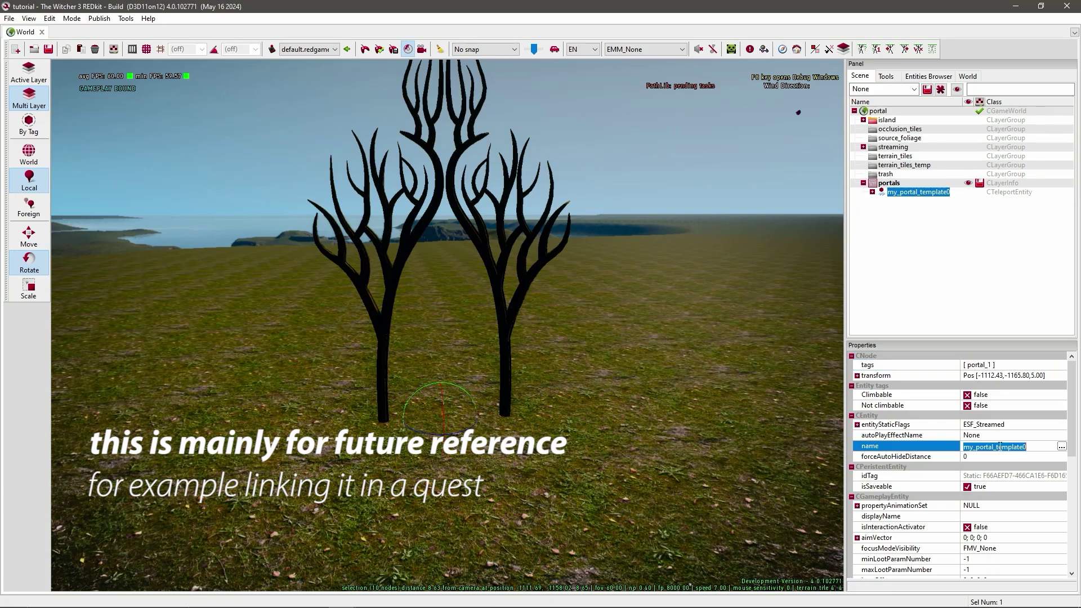
pyautogui.write('port')
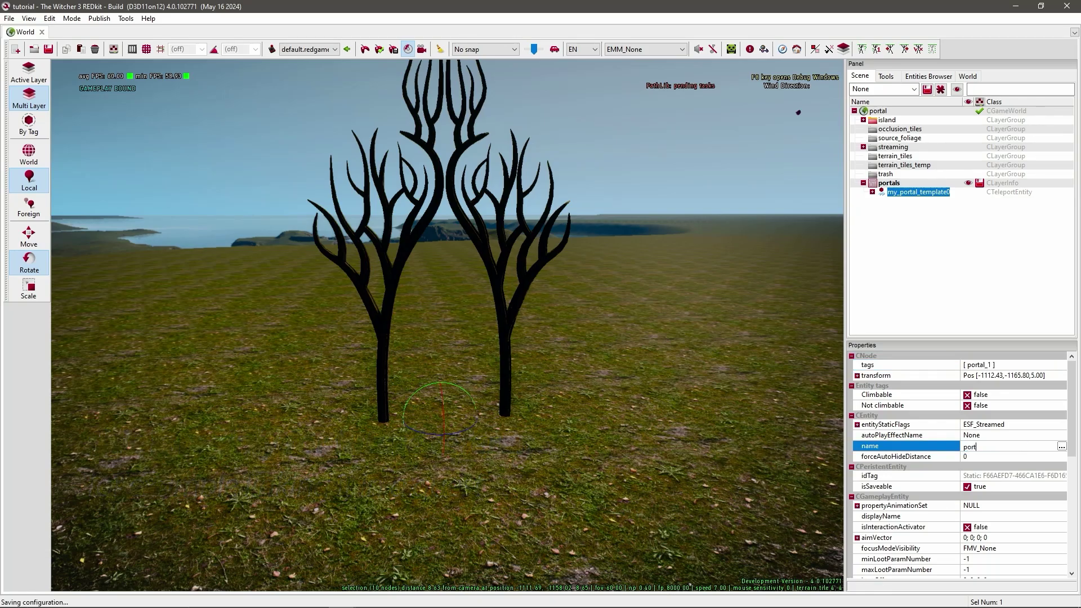
pyautogui.write('al_1')
# Set the portal's map pin entityName to portal_1 and enable ignoreWhenExportingMapPins.
pyautogui.scroll(-1, 1012, 435)
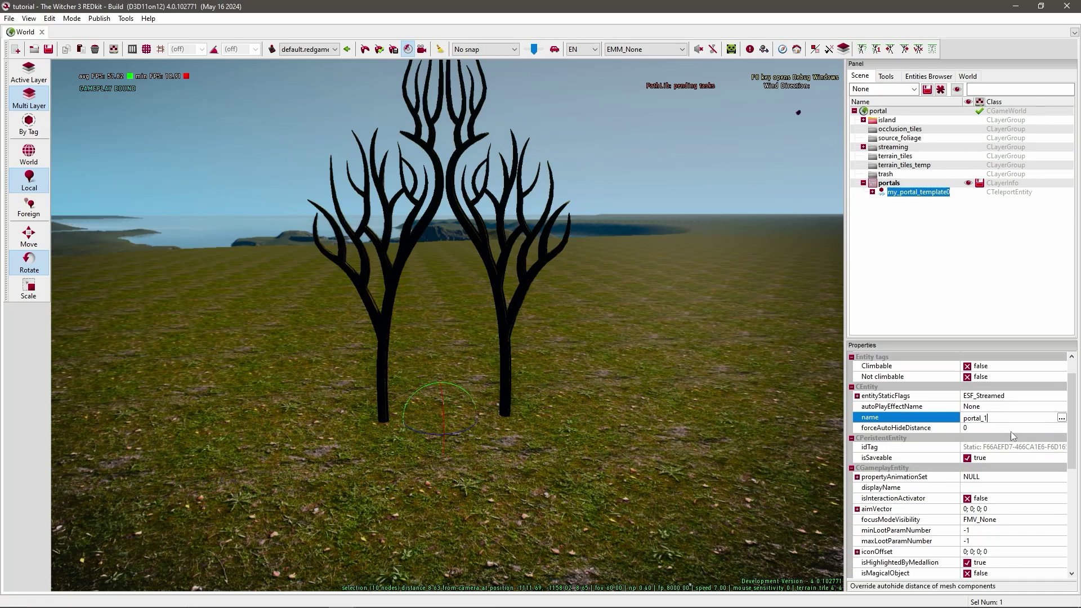
pyautogui.scroll(-2, 1011, 431)
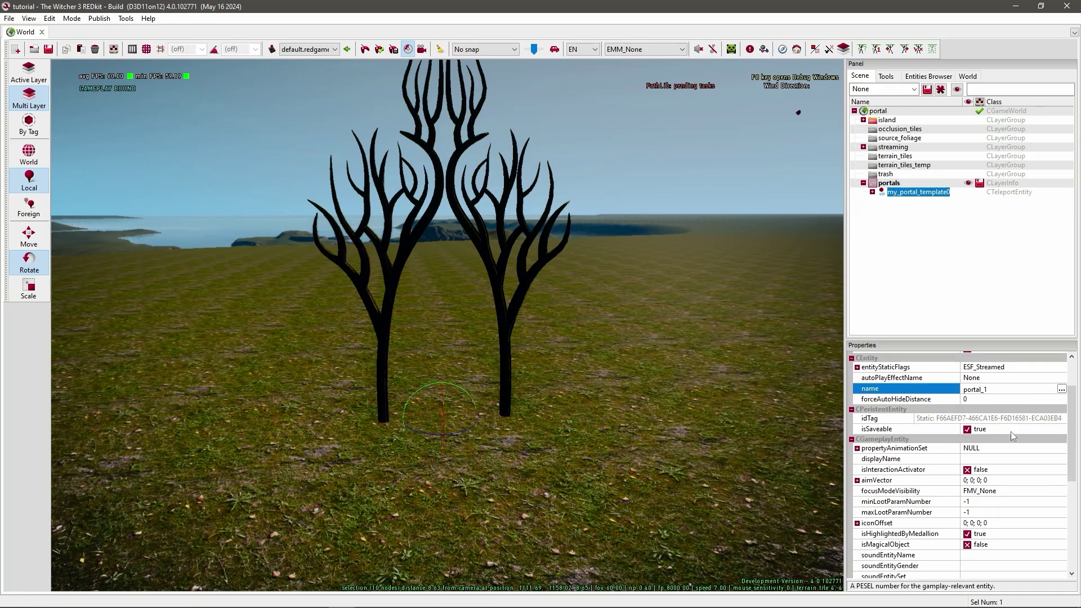
pyautogui.scroll(-3, 1012, 437)
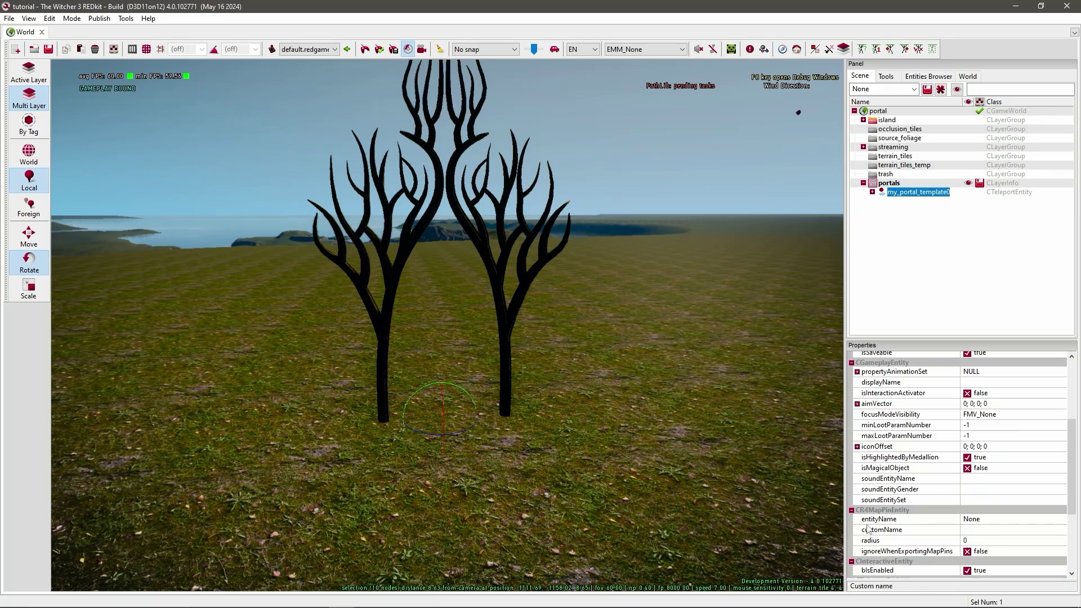
pyautogui.click(989, 520)
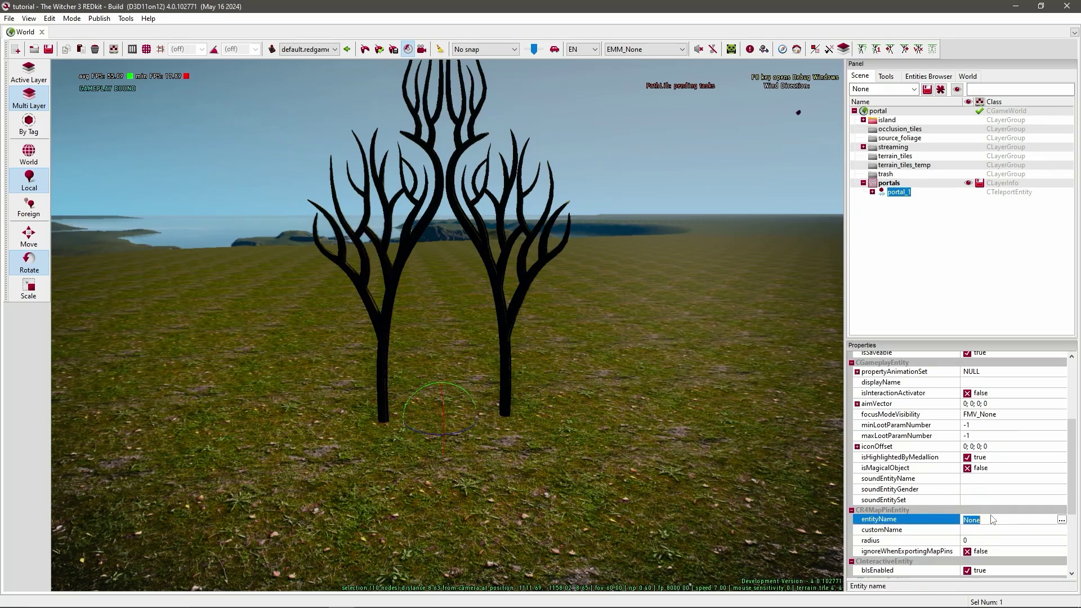
pyautogui.doubleClick(989, 519)
pyautogui.write('portal_1')
pyautogui.click(967, 552)
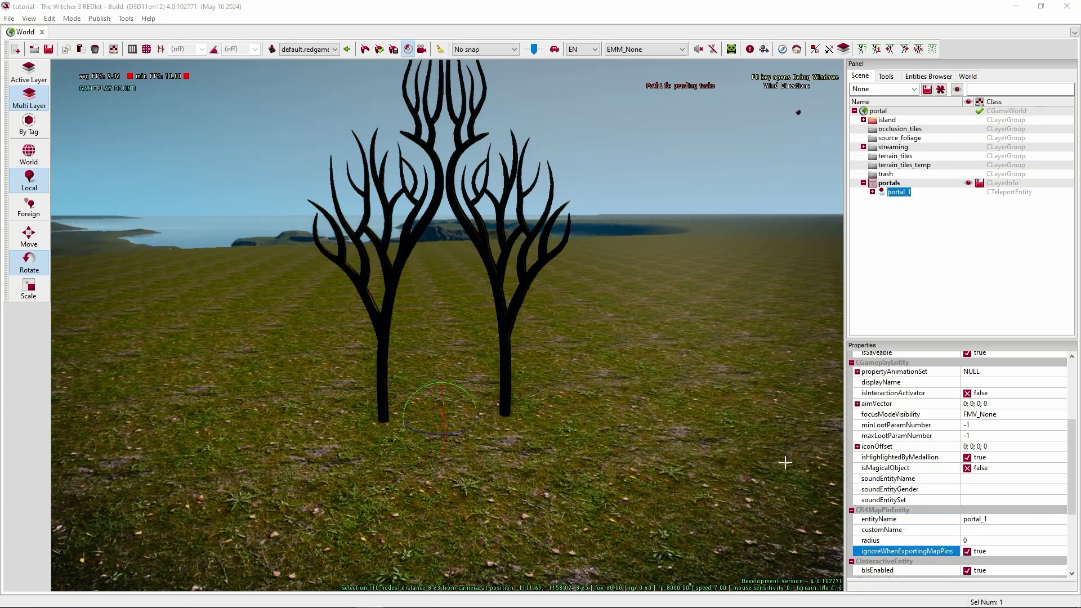
pyautogui.click(1004, 519)
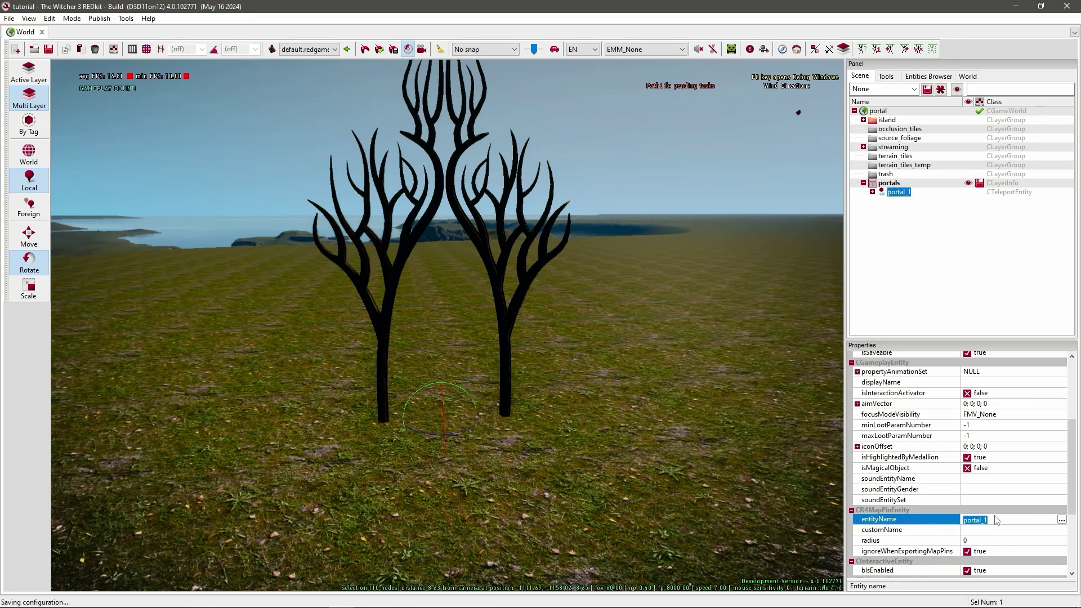
pyautogui.click(989, 490)
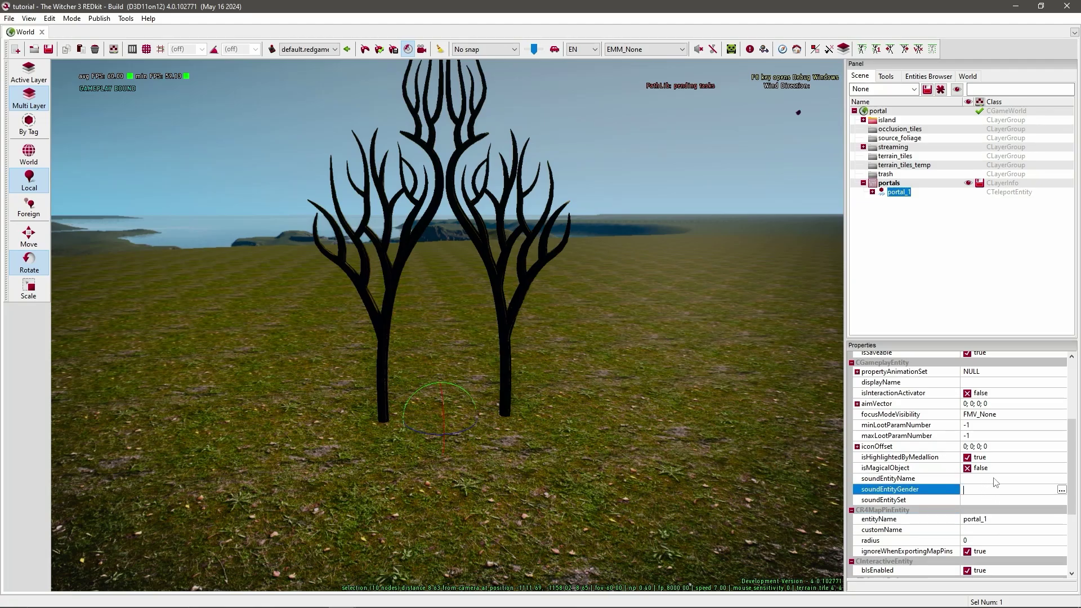
# Turn off linkingMode in the teleport properties of portal_1.
pyautogui.click(995, 479)
pyautogui.click(994, 494)
pyautogui.click(1007, 519)
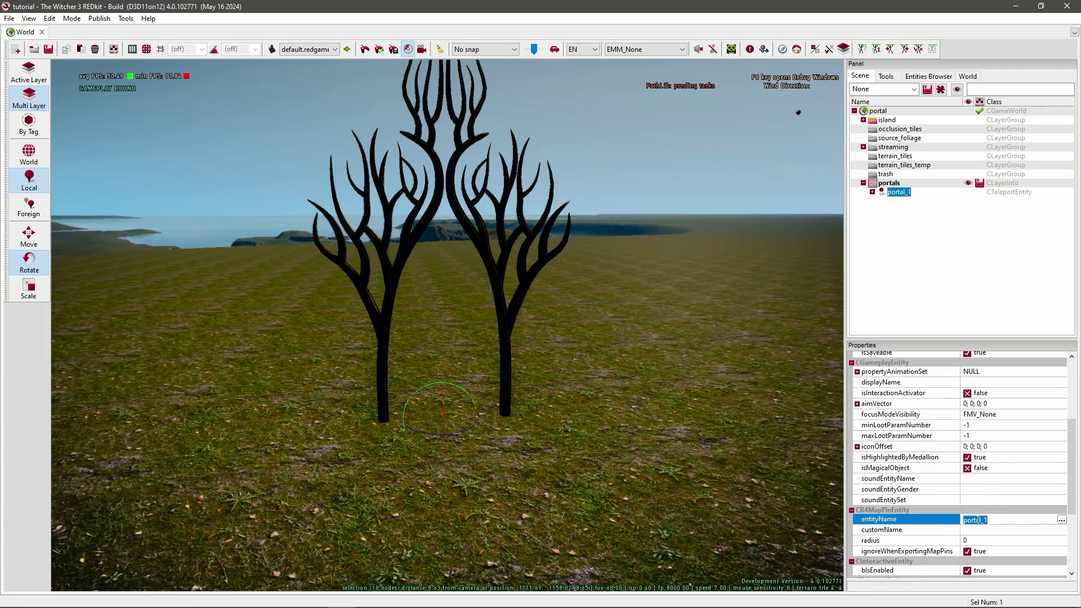
pyautogui.moveTo(1073, 454); pyautogui.dragTo(1073, 503)
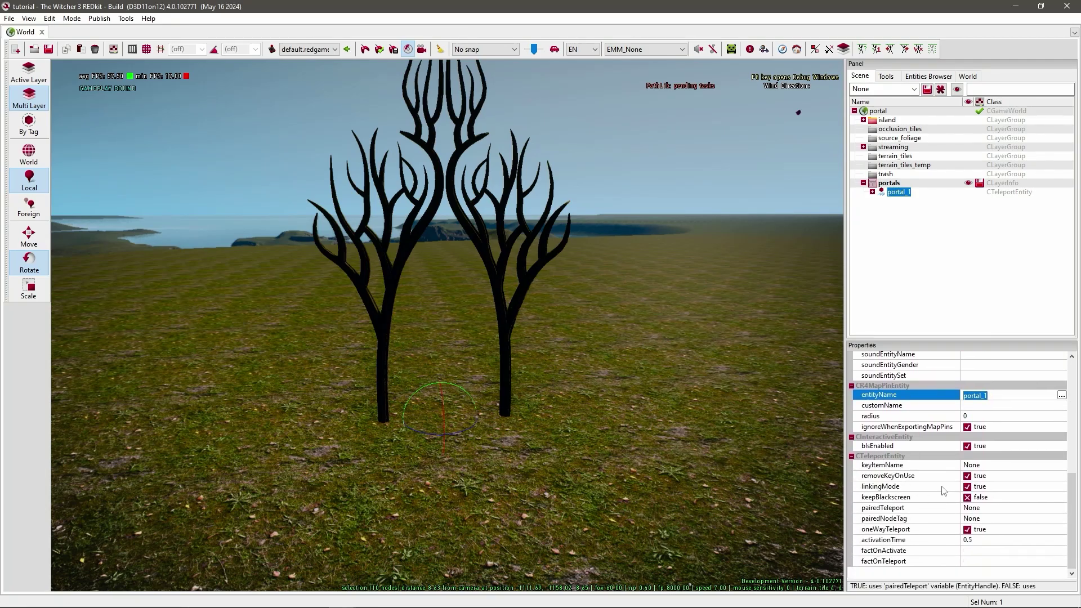
pyautogui.click(968, 489)
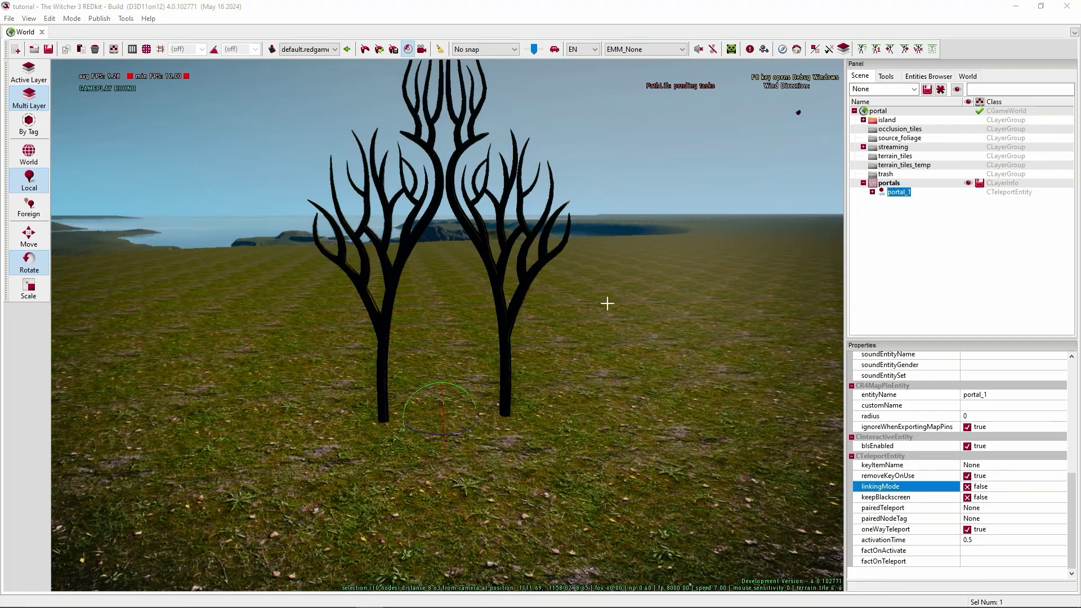
# Play-test the world by walking the character through the portal gate, and exit back to the editor.
pyautogui.click(606, 304)
pyautogui.press('s')
pyautogui.press('s')
pyautogui.moveTo(613, 309); pyautogui.dragTo(613, 309, button='right')
pyautogui.press('w')
pyautogui.rightClick(583, 161)
pyautogui.click(595, 167)
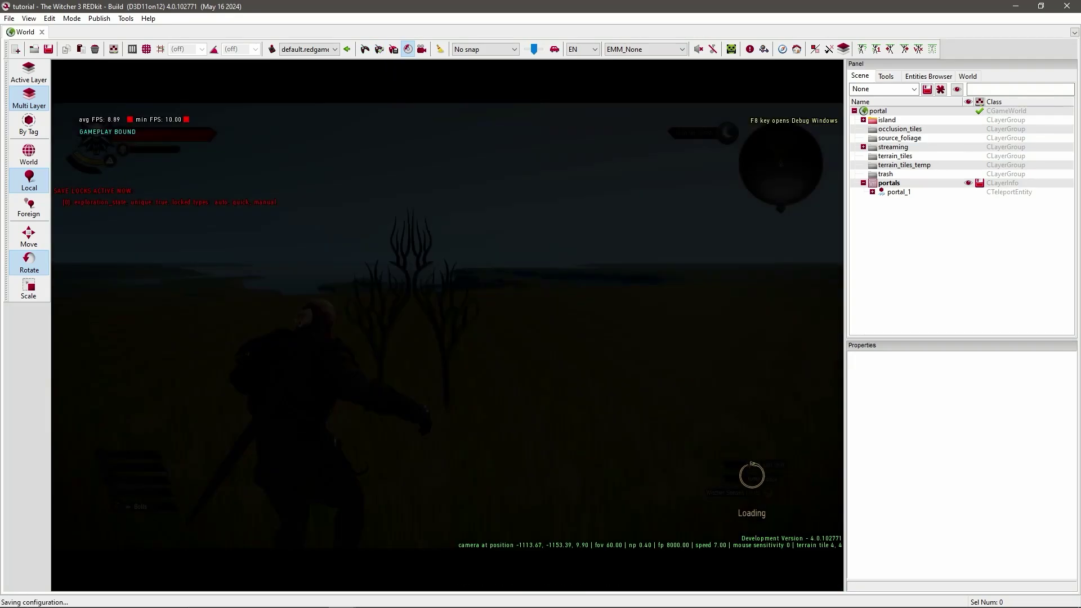
pyautogui.press('w')
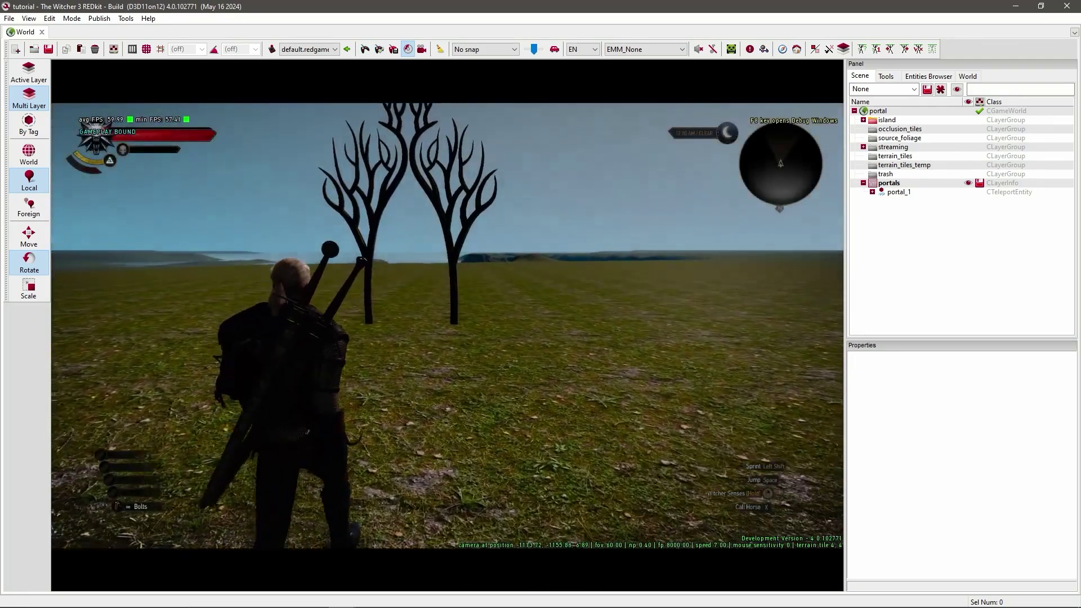
pyautogui.press('w')
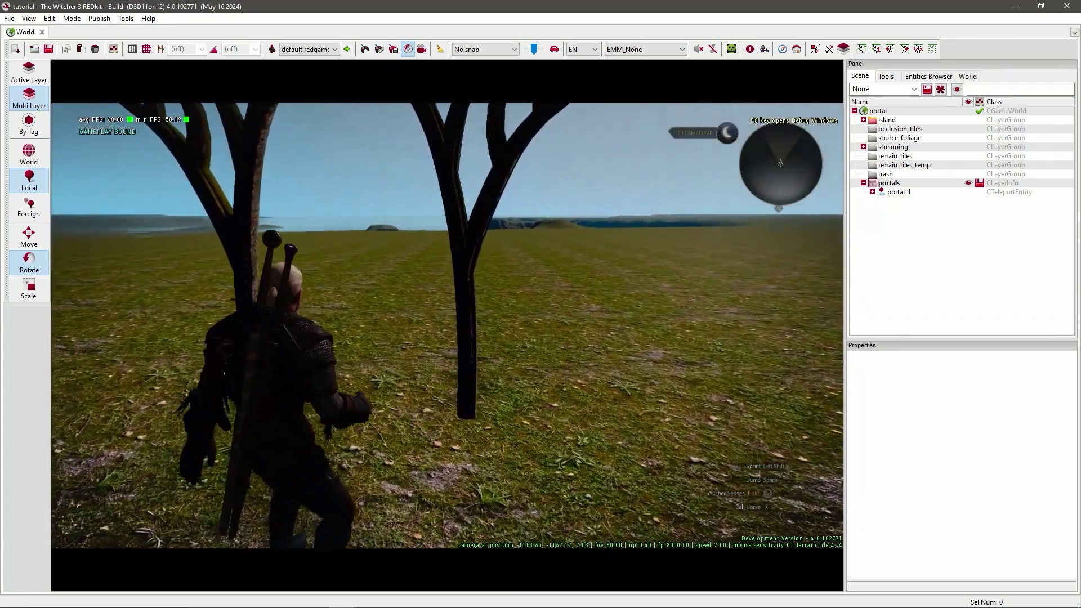
pyautogui.press('w')
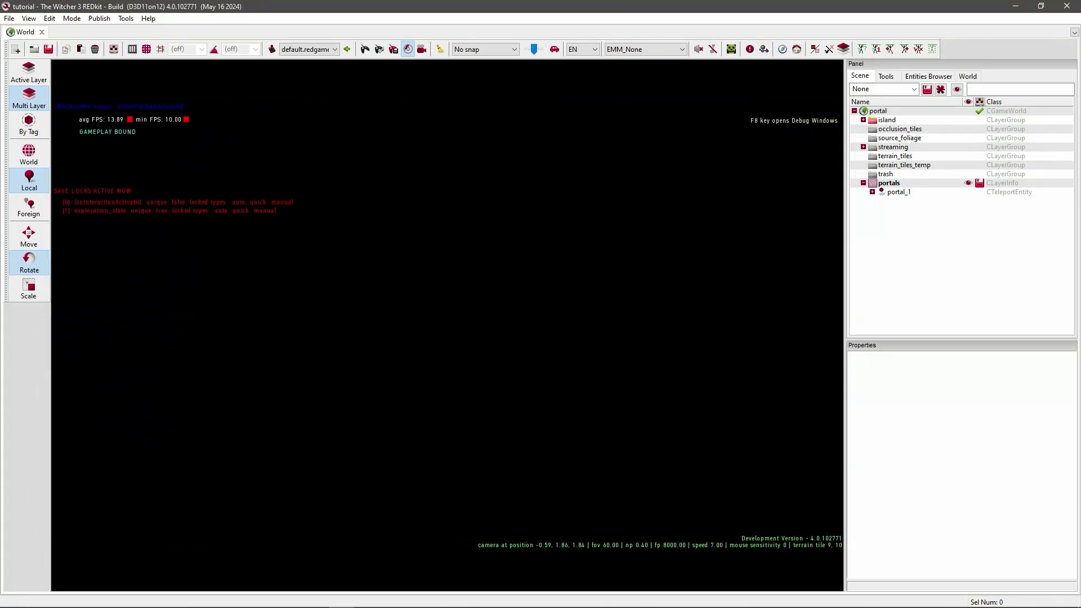
pyautogui.press('w')
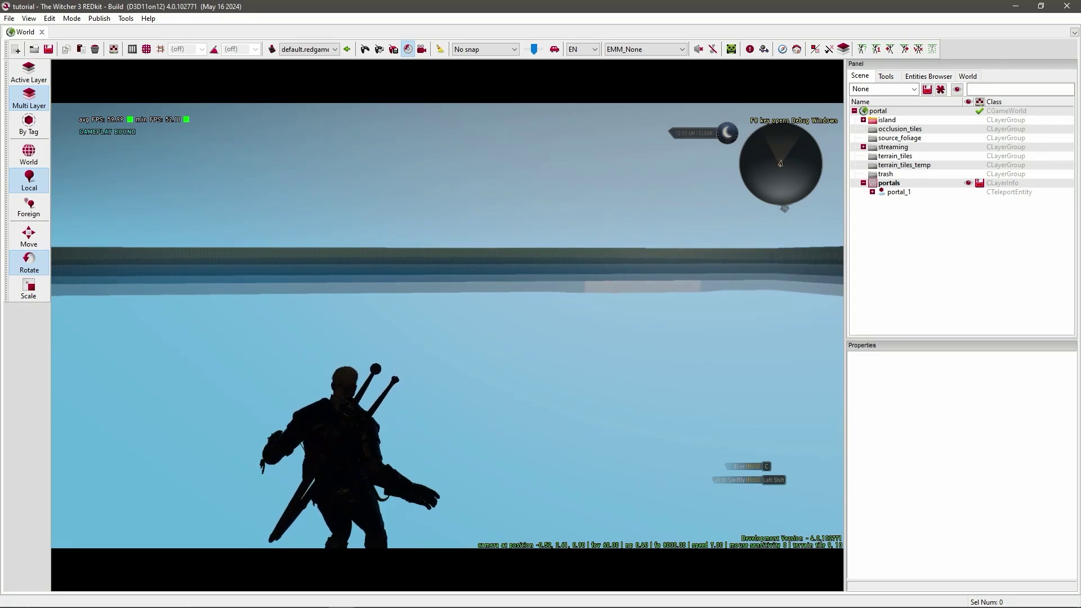
pyautogui.press('Escape')
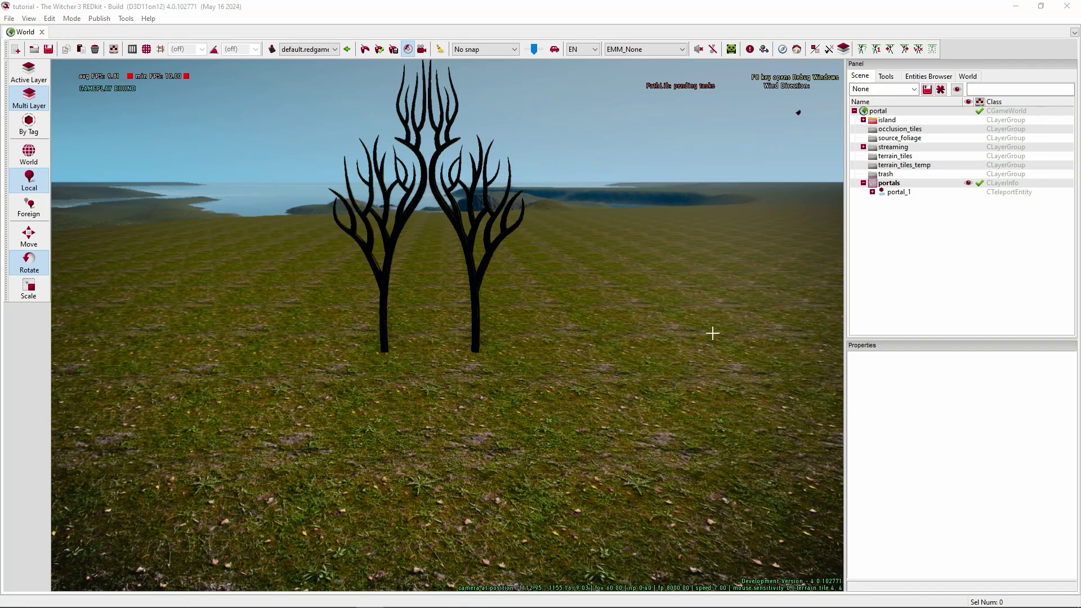
# Add a waypoint on the open grass a short distance from the portal gate.
pyautogui.moveTo(713, 334); pyautogui.dragTo(732, 344, button='right')
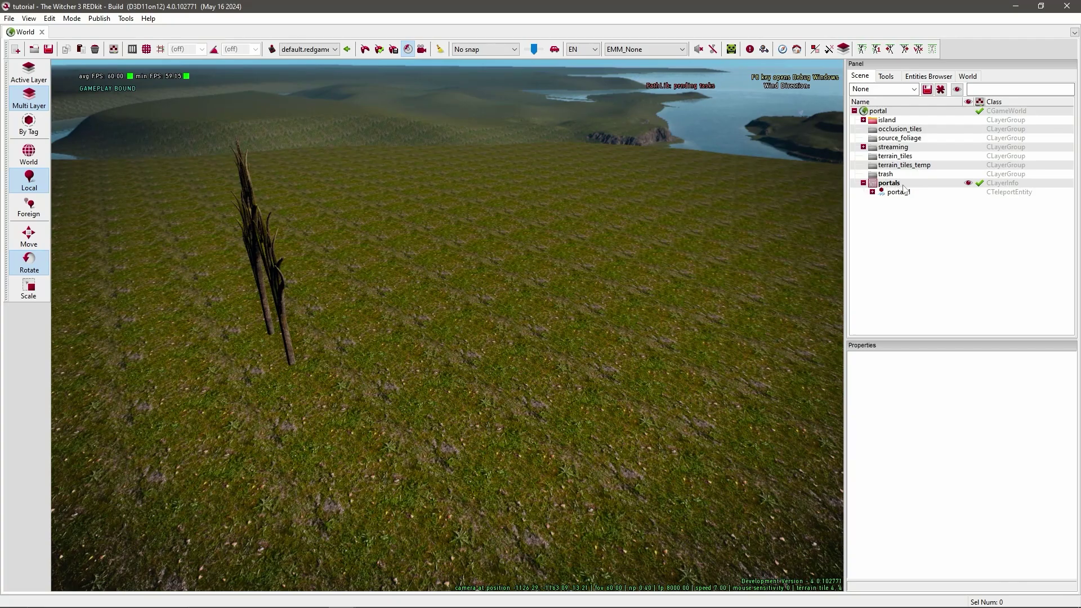
pyautogui.rightClick(556, 326)
pyautogui.moveTo(618, 334)
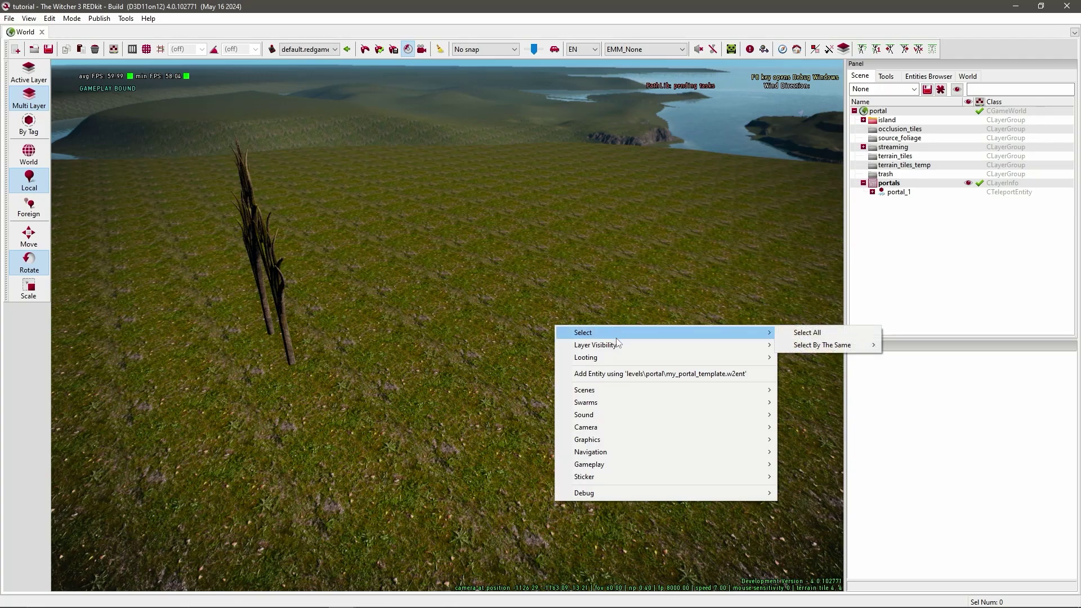
pyautogui.moveTo(638, 452)
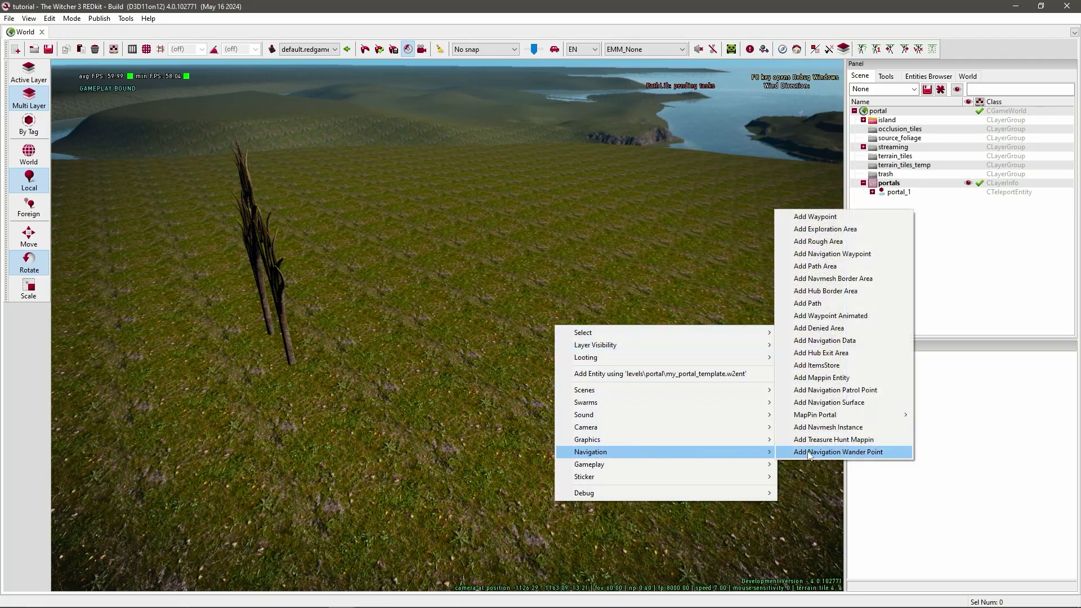
pyautogui.click(851, 224)
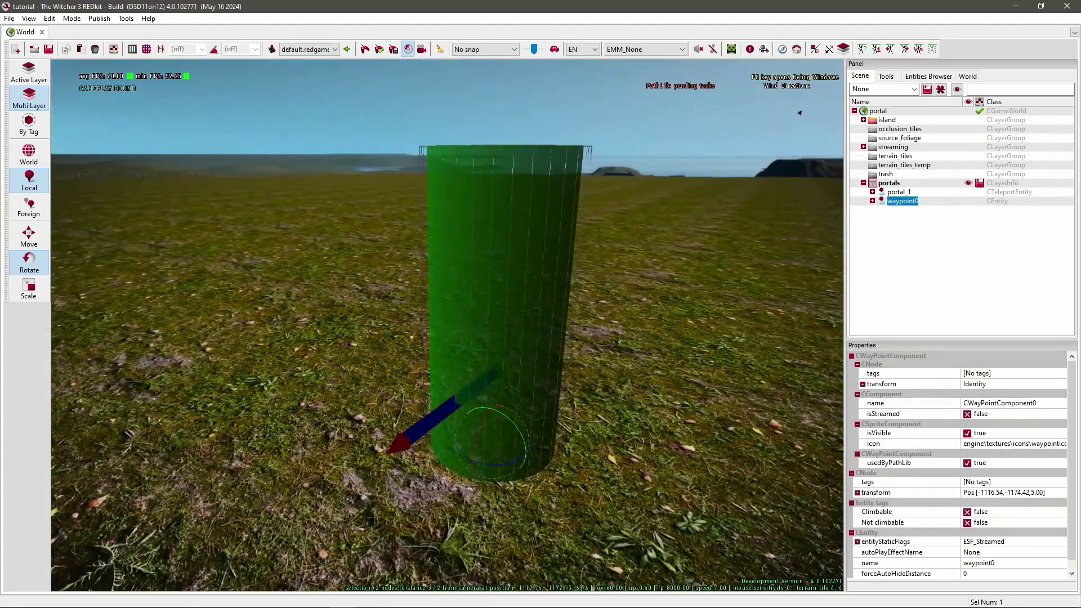
pyautogui.moveTo(448, 324); pyautogui.dragTo(95, 327, button='right')
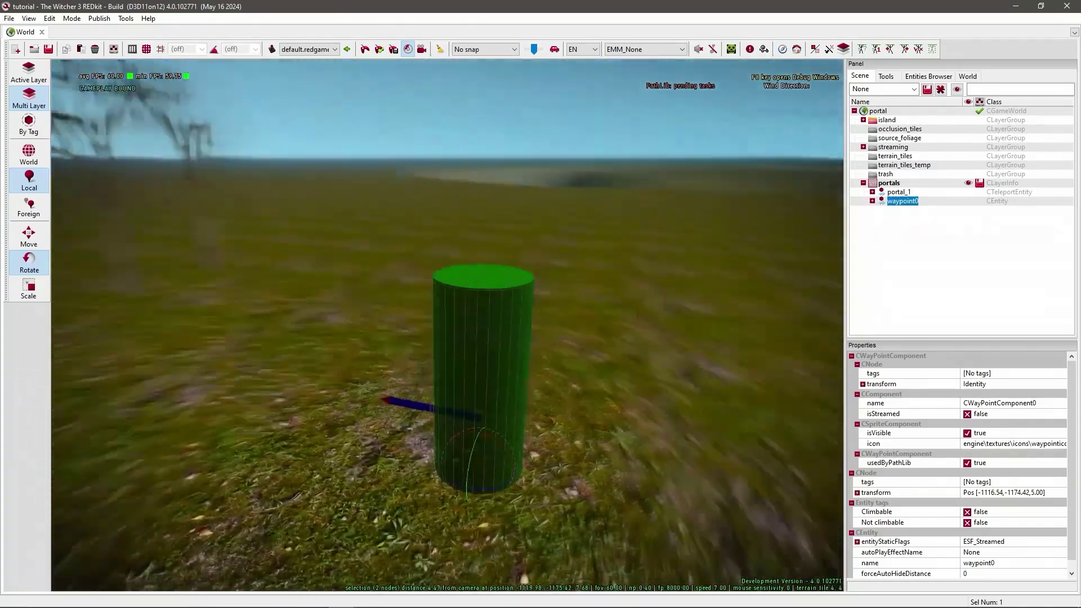
pyautogui.moveTo(338, 323); pyautogui.dragTo(508, 337, button='right')
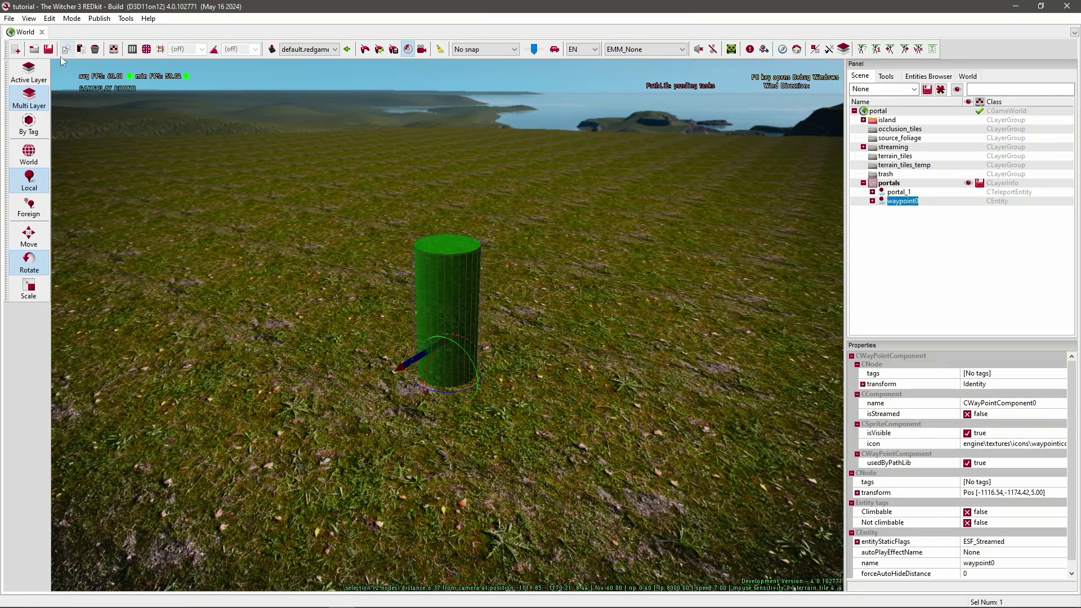
# Toggle the Waypoints display off and back on in the editor's debug options, and close the settings.
pyautogui.click(33, 19)
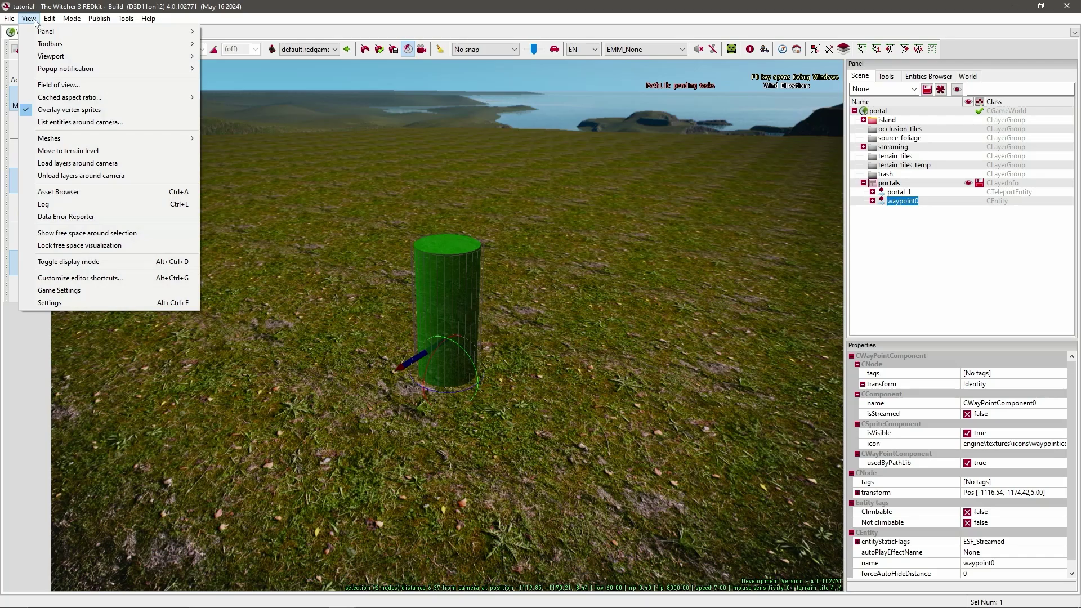
pyautogui.click(54, 302)
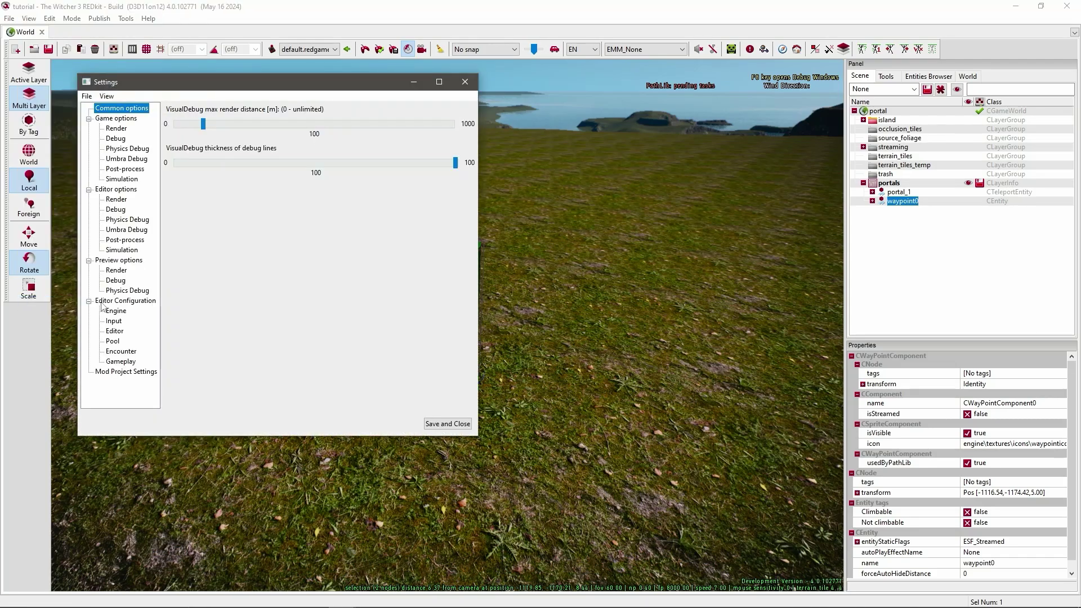
pyautogui.click(116, 211)
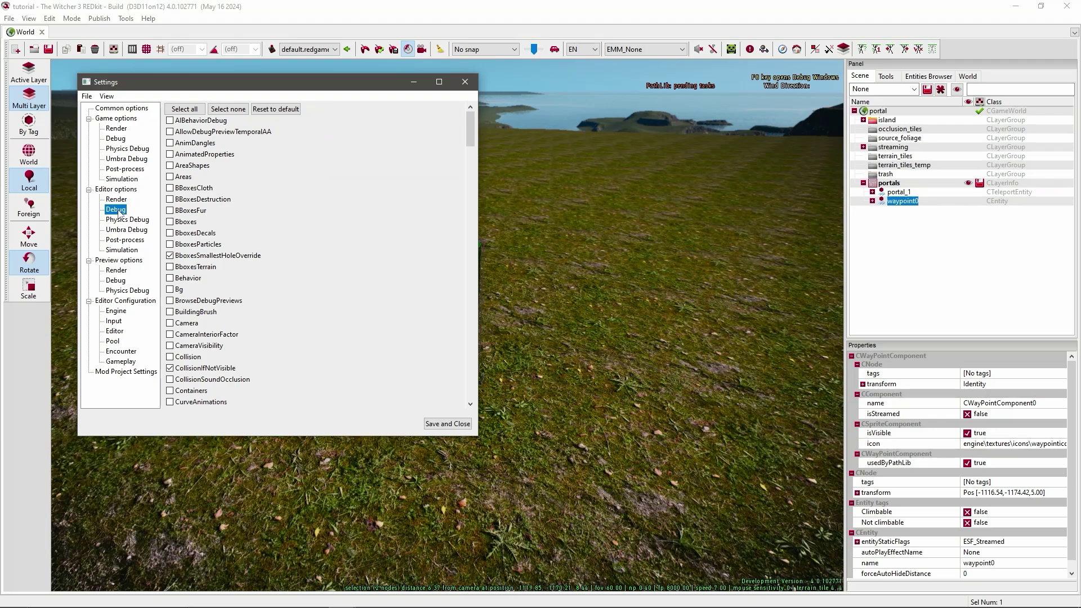
pyautogui.moveTo(470, 133); pyautogui.dragTo(482, 244)
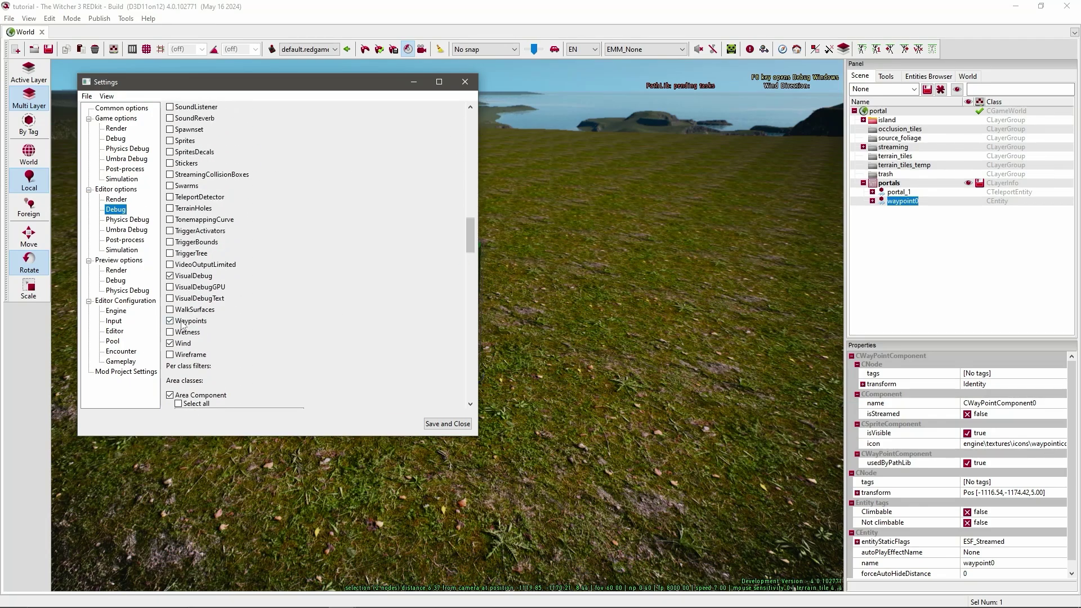
pyautogui.moveTo(292, 89); pyautogui.dragTo(795, 107)
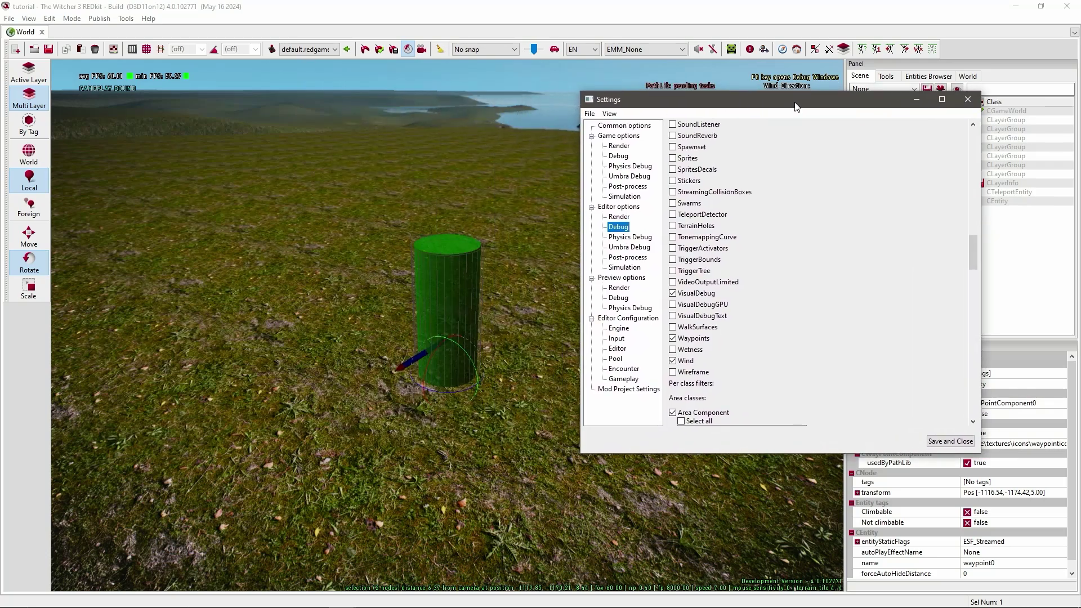
pyautogui.click(673, 338)
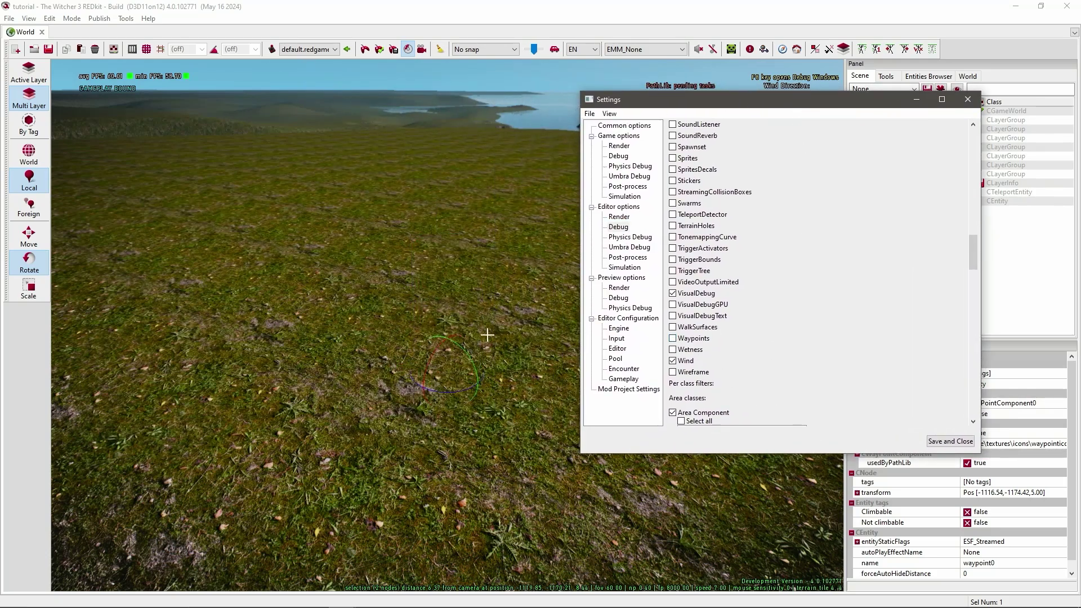
pyautogui.click(673, 339)
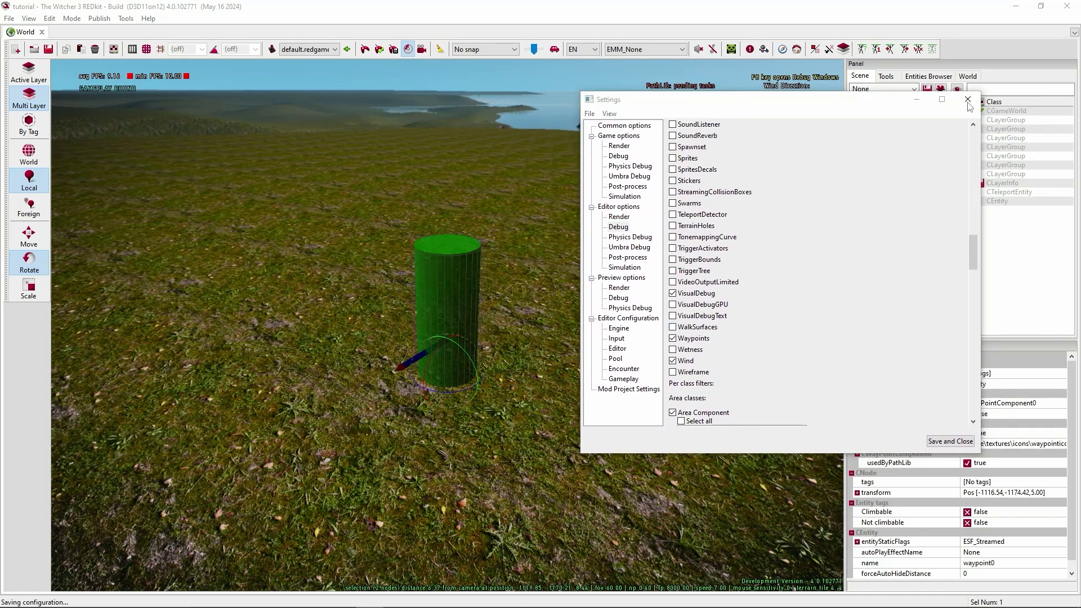
pyautogui.click(968, 100)
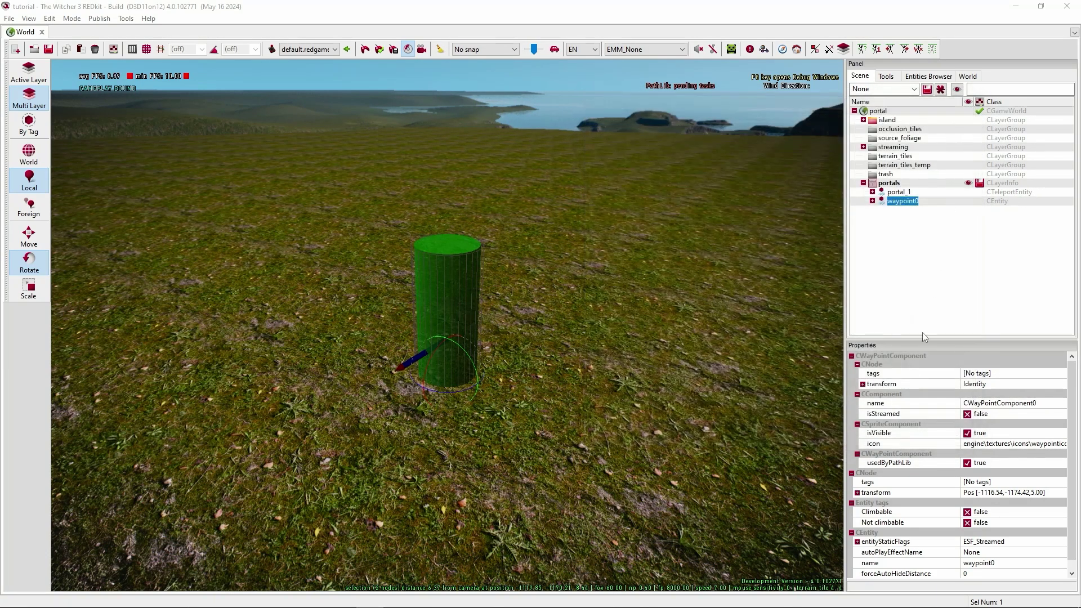
# Set both the component tag and the entity tag of the new waypoint to portal_1_waypoint.
pyautogui.click(917, 374)
pyautogui.write('port')
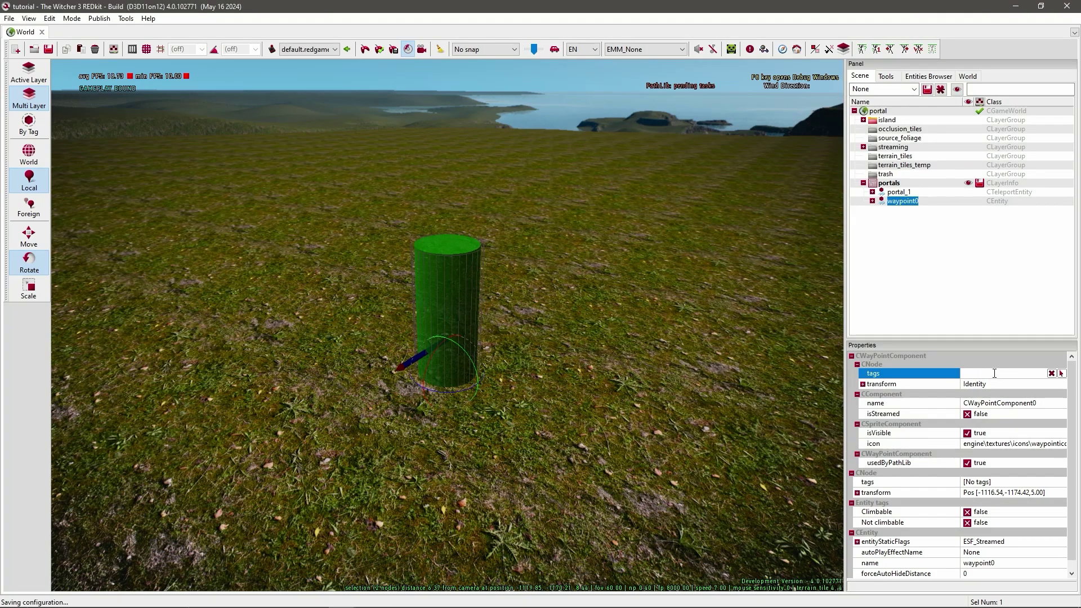
pyautogui.write('al_1_waypoint')
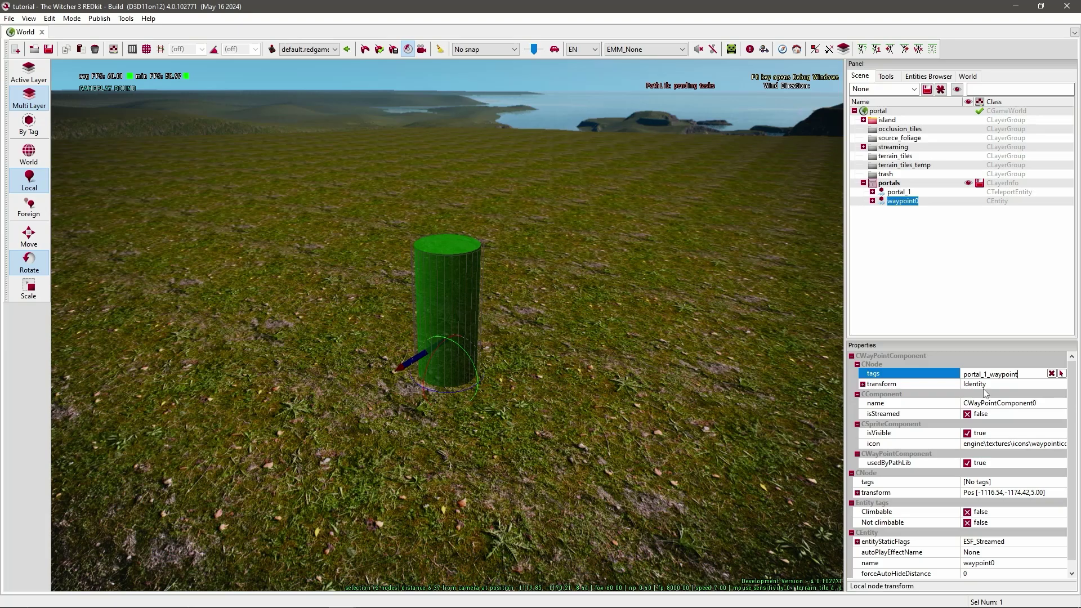
pyautogui.press('Tab')
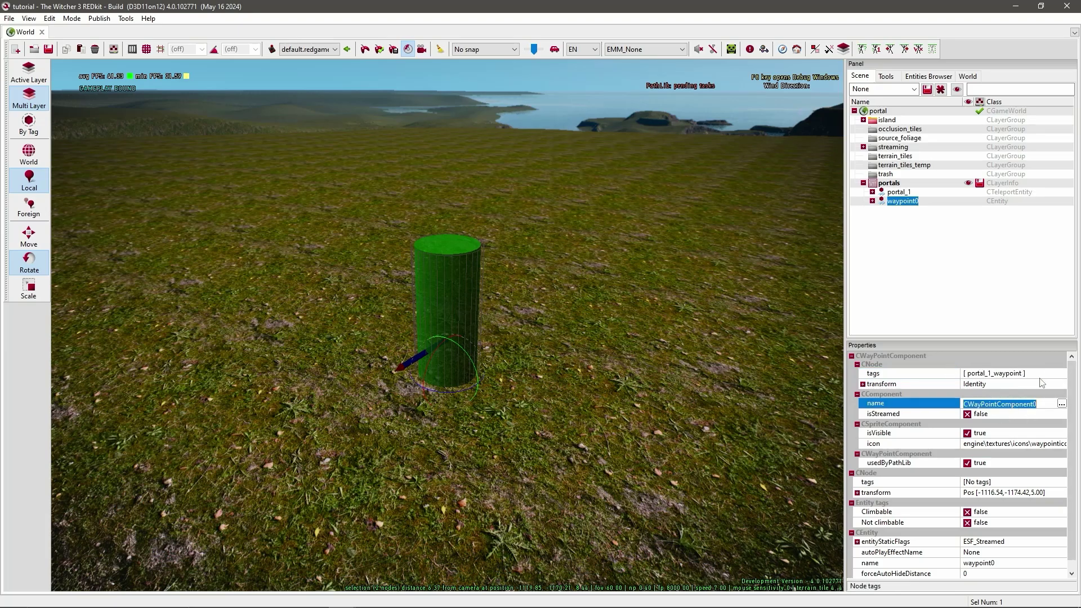
pyautogui.click(1023, 375)
pyautogui.hotkey('ctrl', 'c')
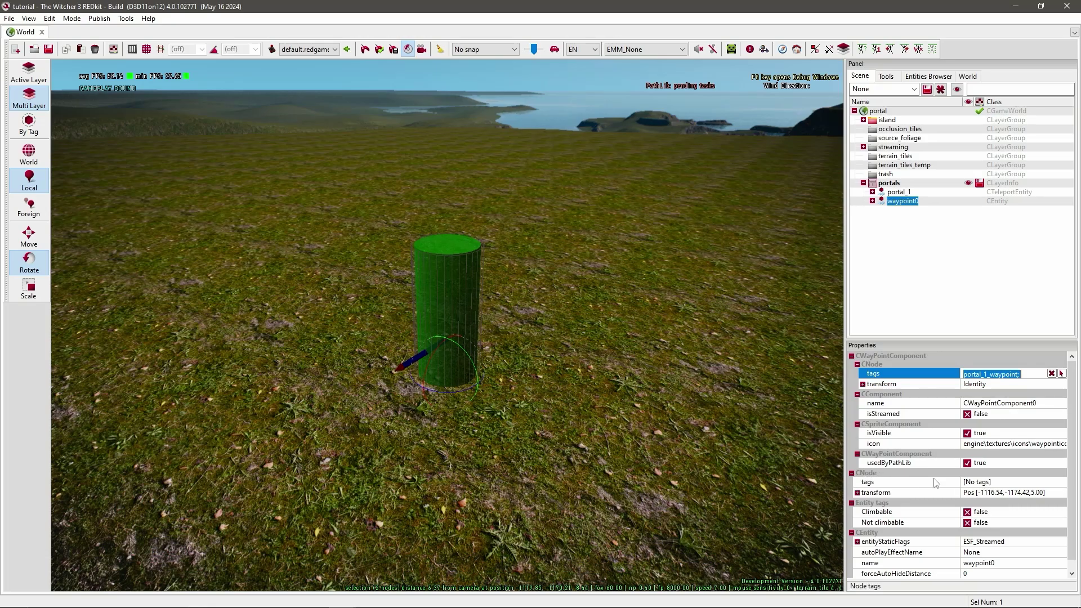
pyautogui.click(980, 483)
pyautogui.hotkey('ctrl', 'v')
pyautogui.click(994, 493)
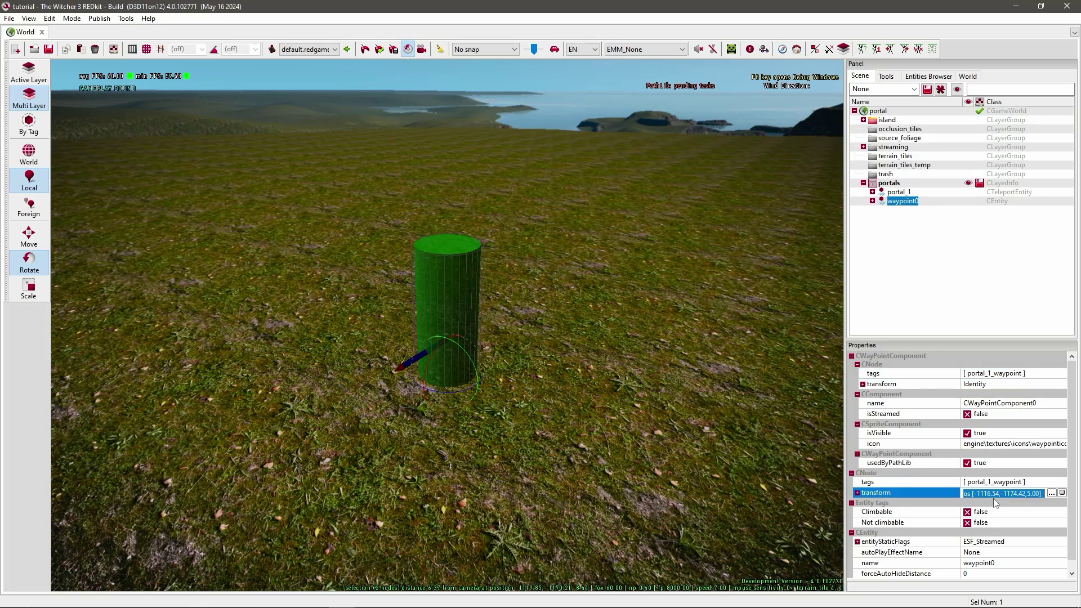
# Rename the waypoint entity to portal_1_waypoint, without a trailing semicolon, and copy that name.
pyautogui.click(884, 563)
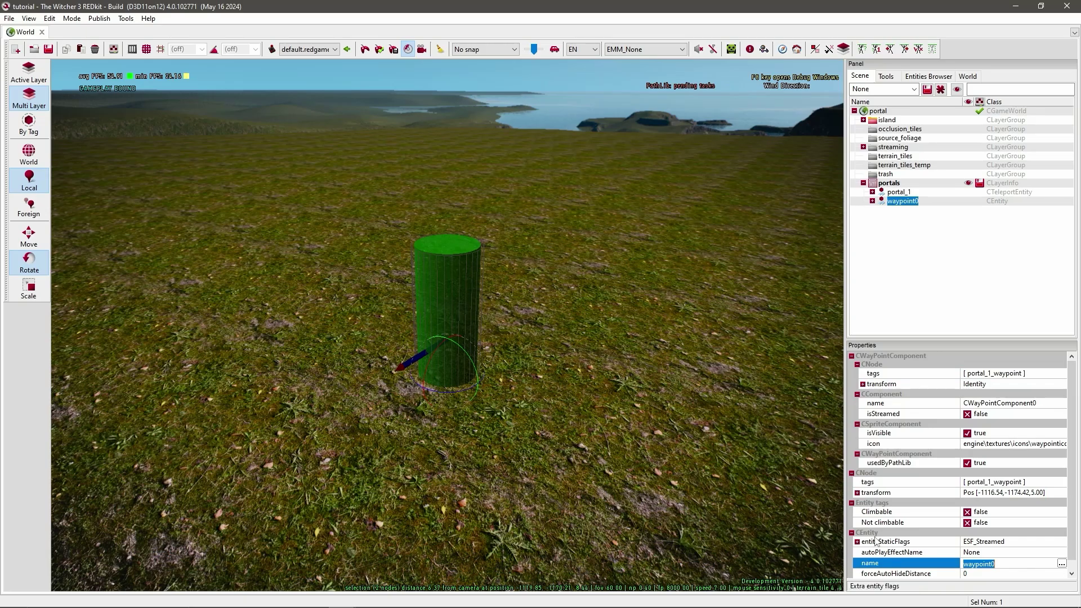
pyautogui.hotkey('ctrl', 'v')
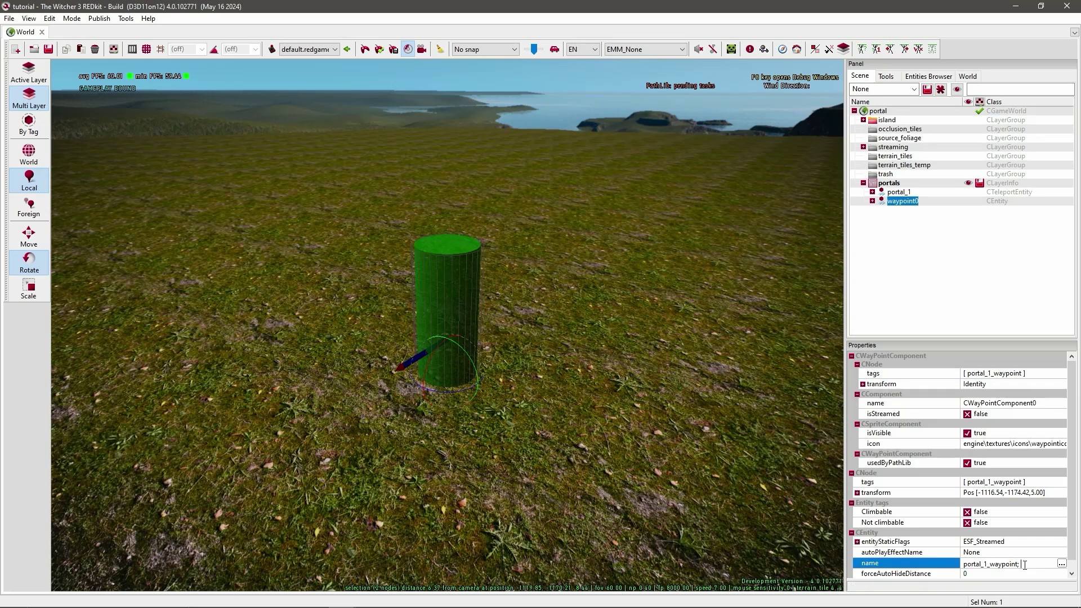
pyautogui.press('Return')
pyautogui.click(989, 563)
pyautogui.hotkey('ctrl', 'c')
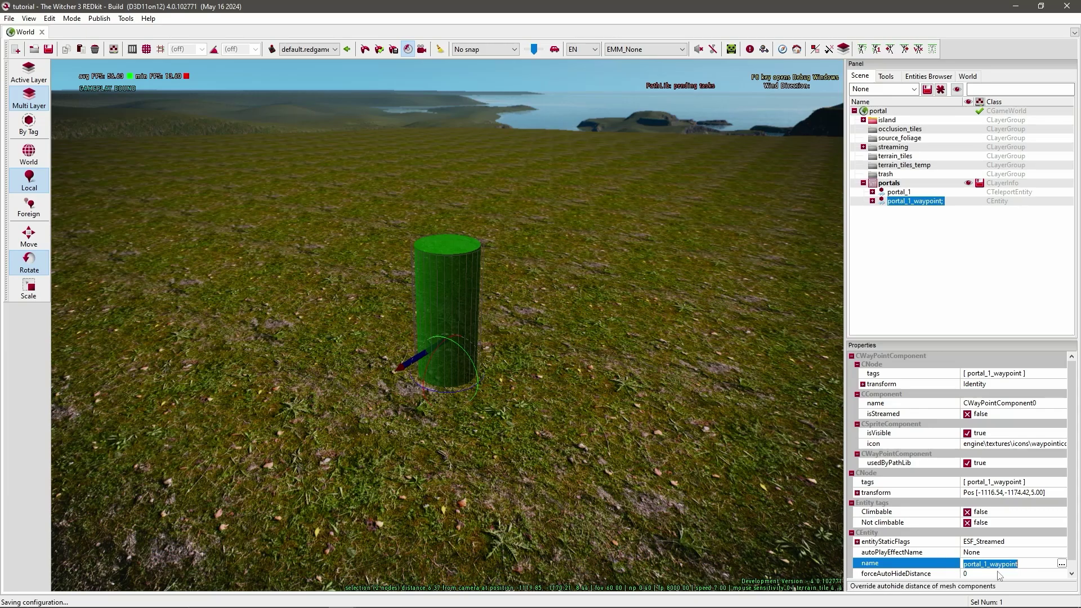
pyautogui.press('Return')
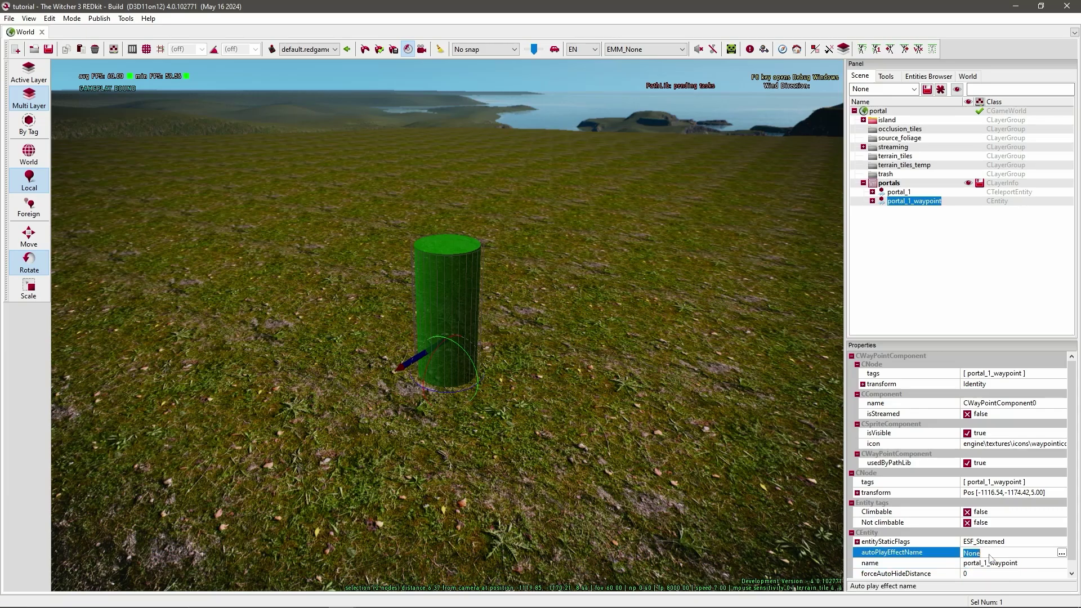
# Set the pairedNodeTag of the portal_1 teleport entity to the copied name portal_1_waypoint.
pyautogui.click(899, 192)
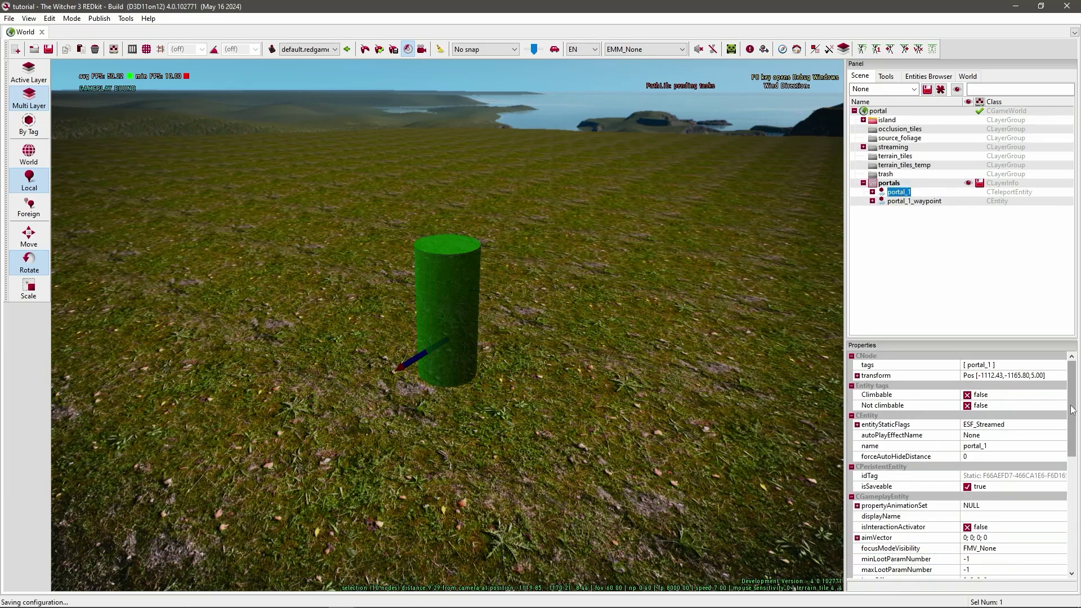
pyautogui.moveTo(1074, 386); pyautogui.dragTo(1071, 516)
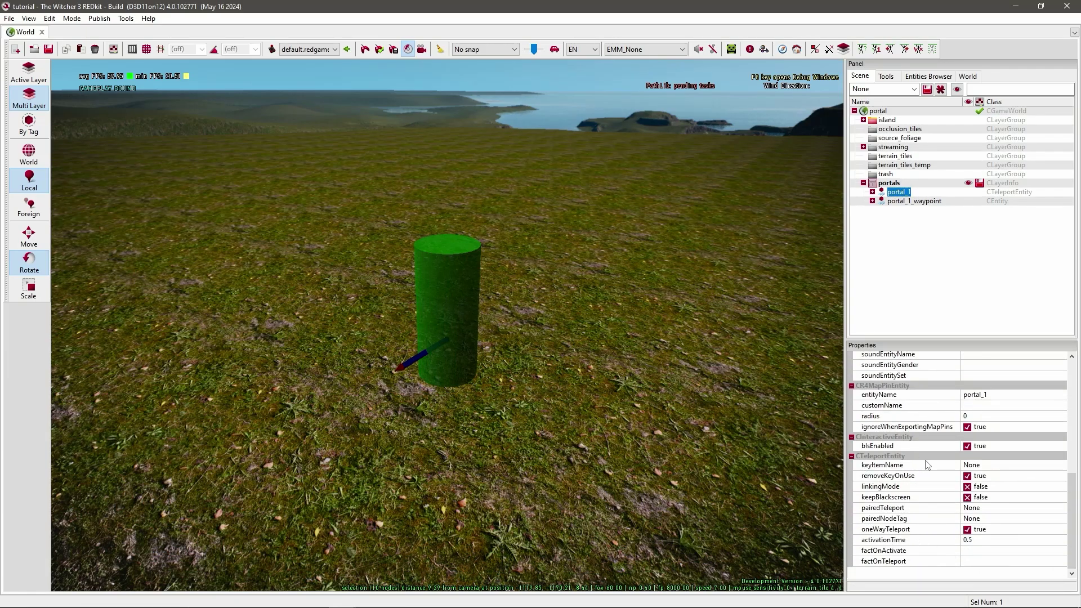
pyautogui.click(918, 519)
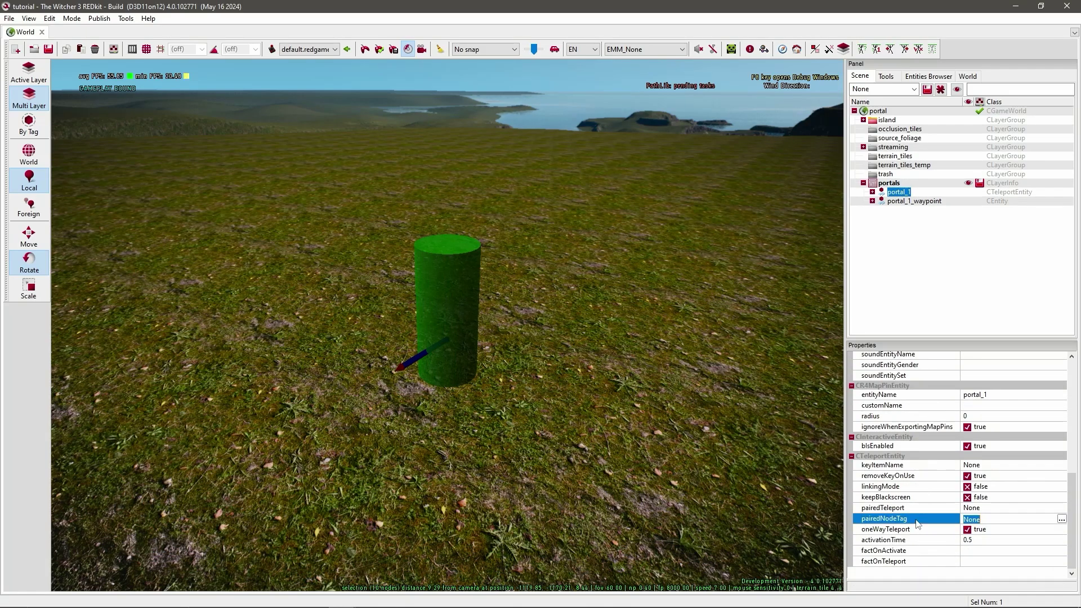
pyautogui.click(992, 519)
pyautogui.doubleClick(992, 519)
pyautogui.hotkey('ctrl', 'v')
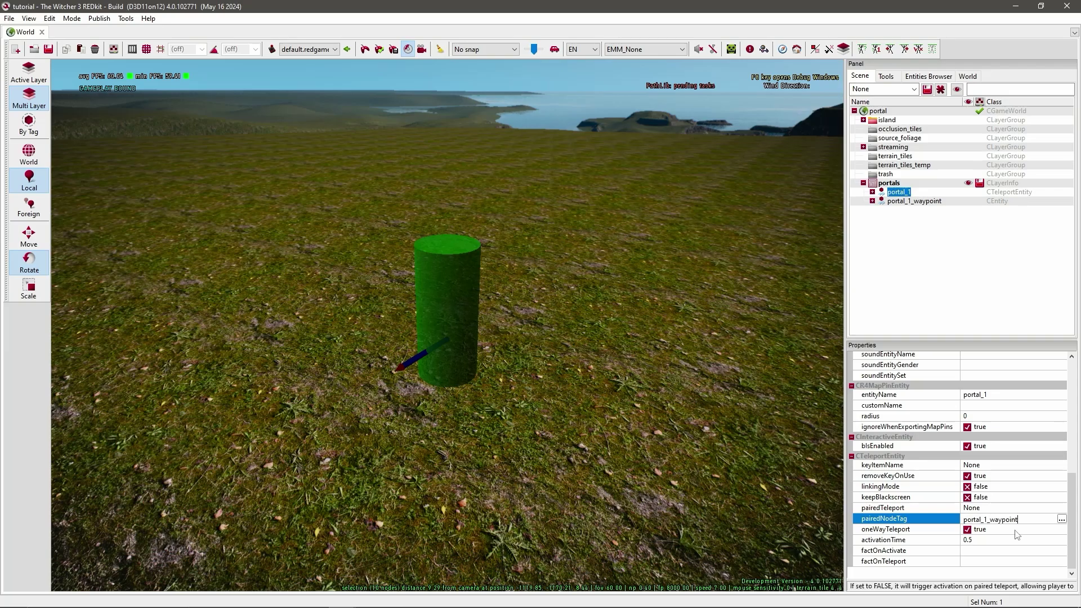
pyautogui.click(1016, 530)
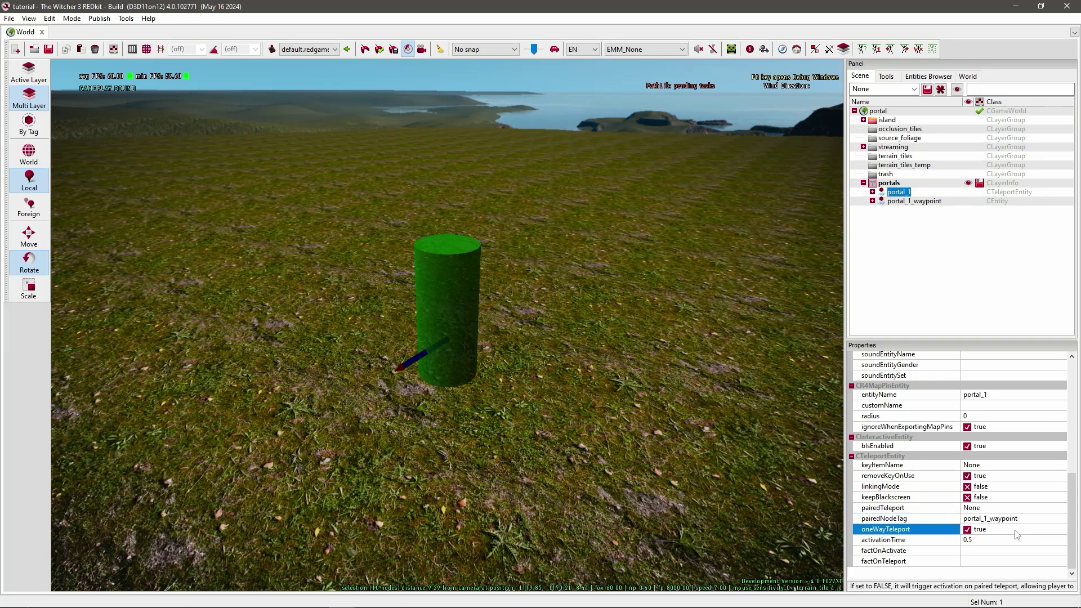
# Playtest the world and walk Geralt through the portal gate to test the teleport to the waypoint.
pyautogui.click(379, 49)
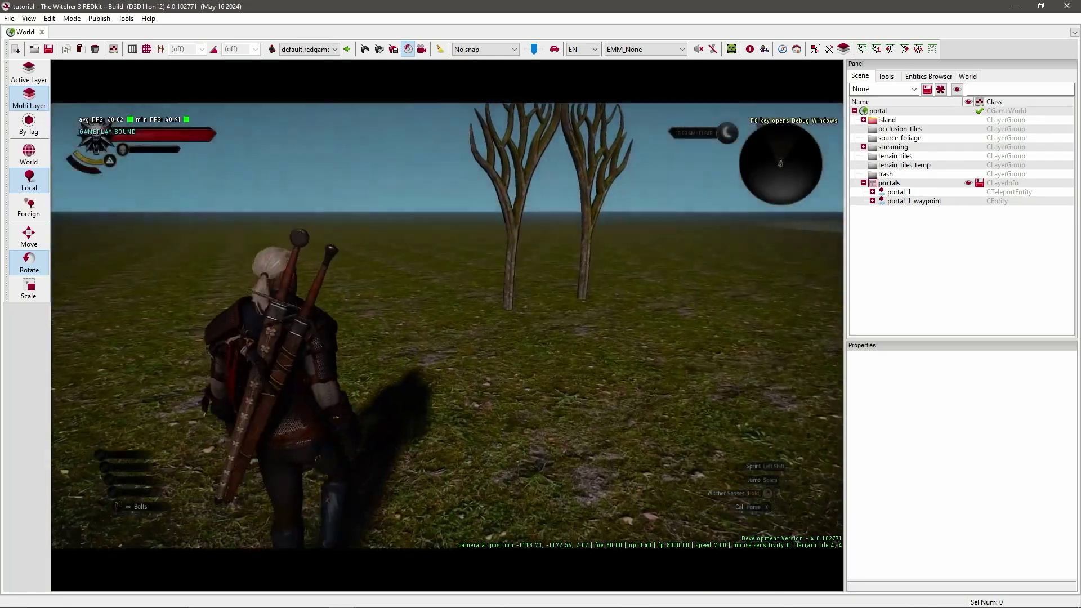
pyautogui.press('w')
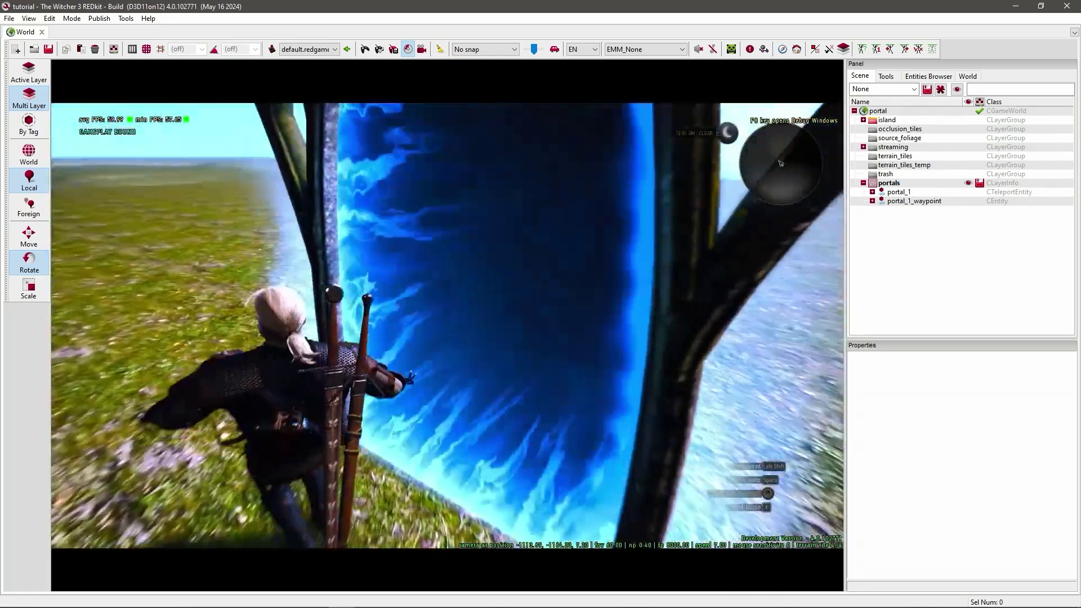
pyautogui.press('d')
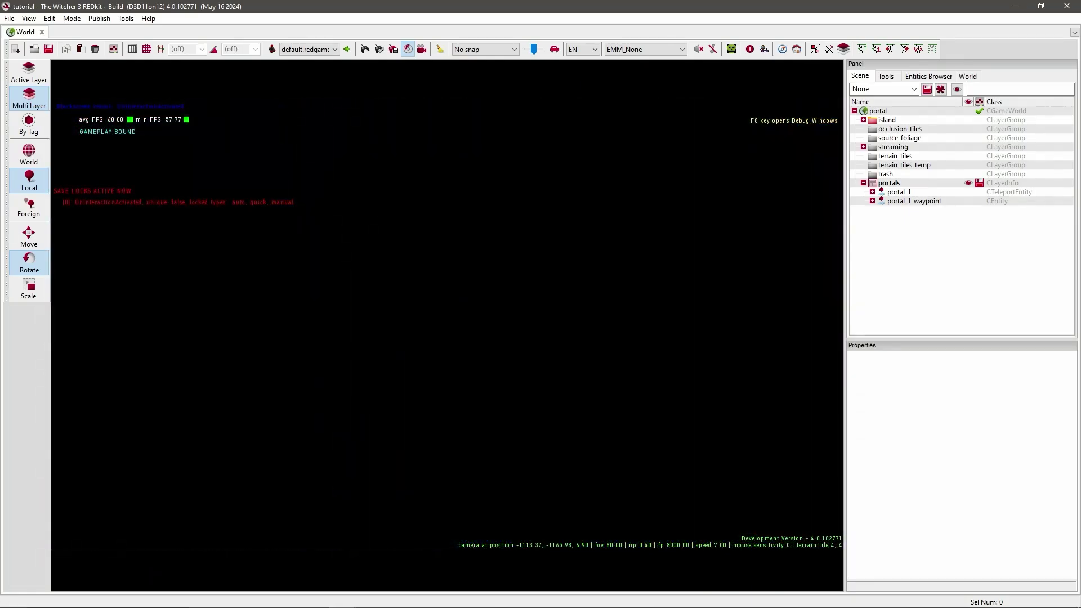
pyautogui.press('a')
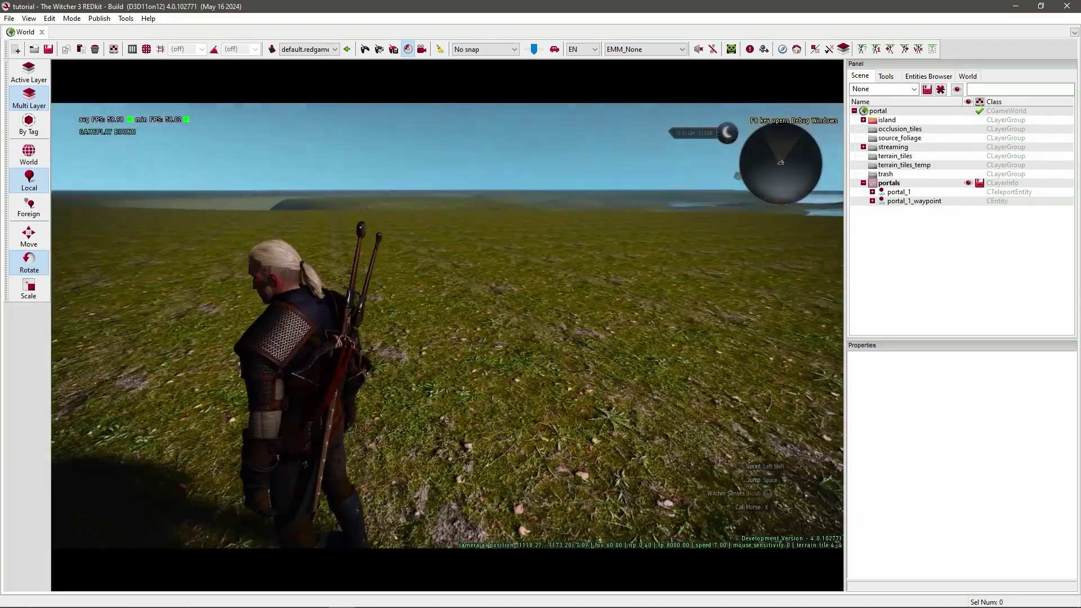
pyautogui.press('a')
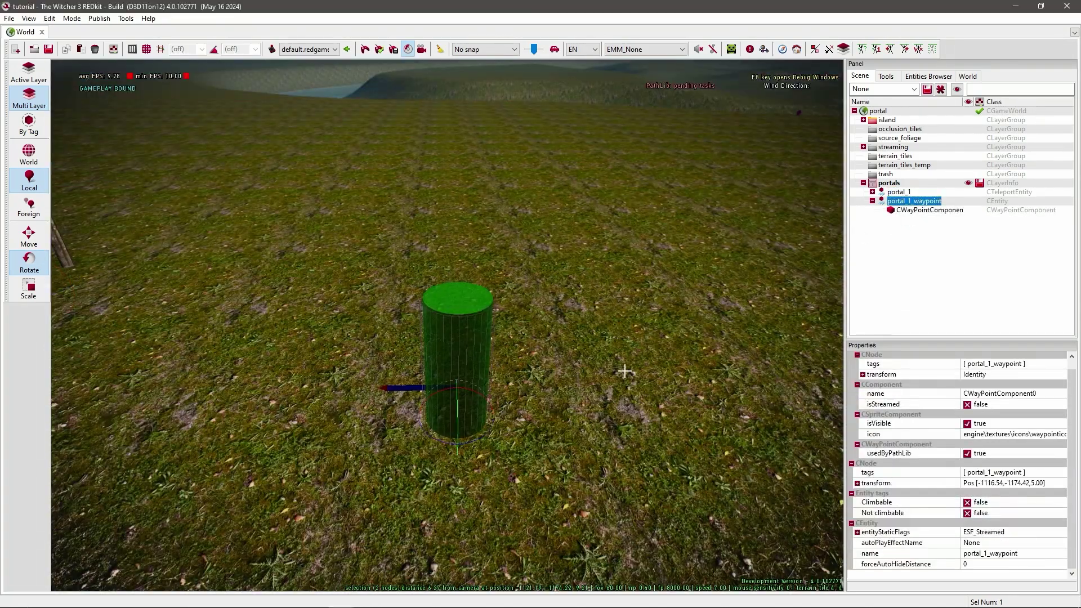
# Copy the full entity tag text of portal_1_waypoint, including its trailing semicolon.
pyautogui.moveTo(632, 361)
pyautogui.mouseDown(button='right')
pyautogui.moveTo(732, 304)
pyautogui.moveTo(620, 360)
pyautogui.moveTo(647, 369)
pyautogui.mouseUp(button='right')
pyautogui.press('w')
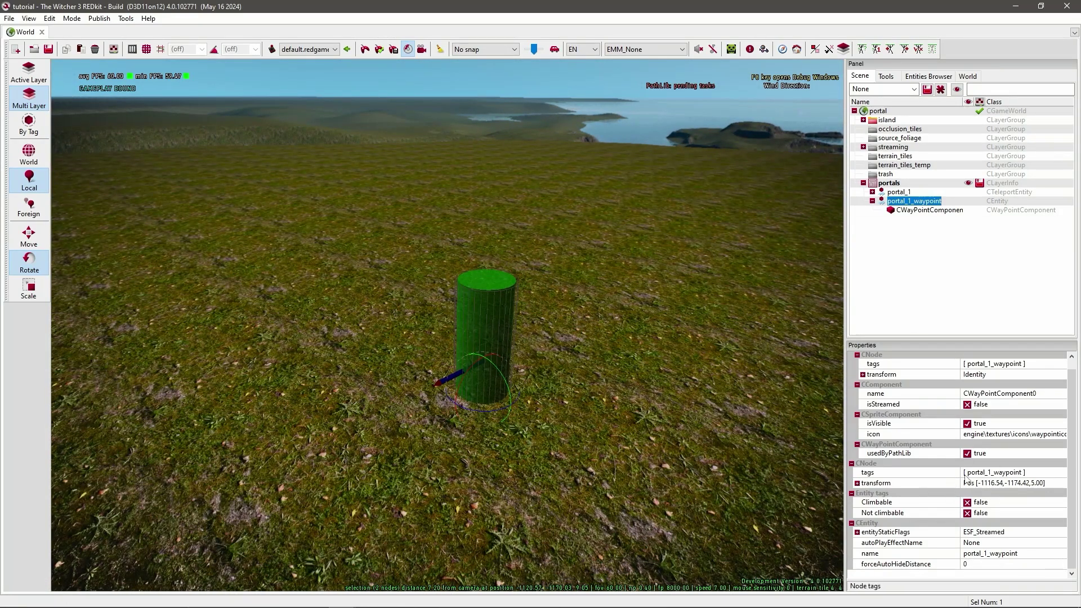
pyautogui.click(985, 473)
pyautogui.doubleClick(1017, 473)
pyautogui.hotkey('ctrl', 'c')
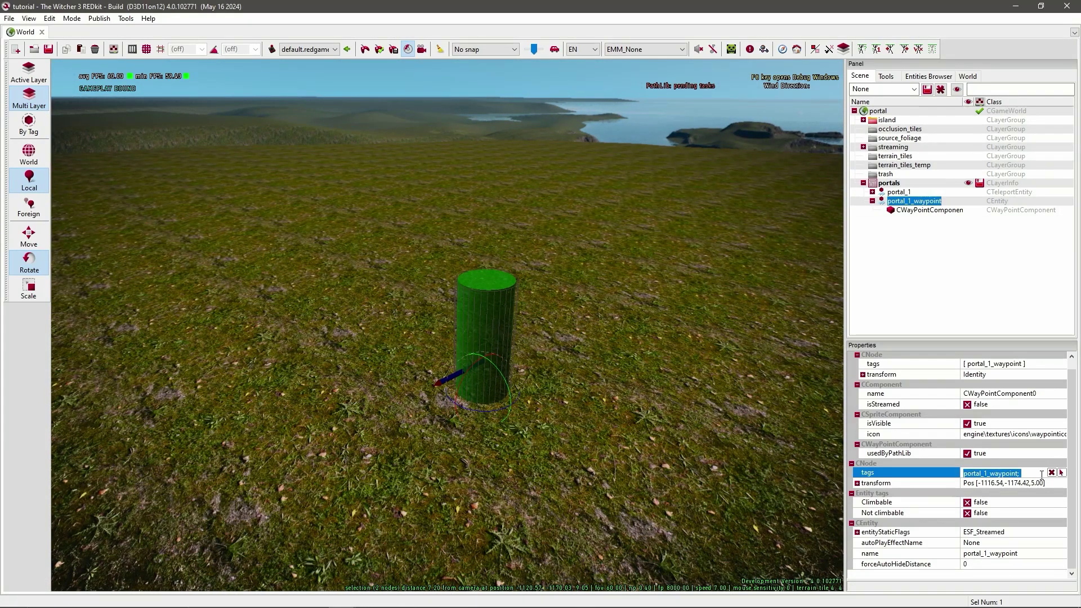
# Replace the pairedNodeTag of portal_1 with the copied text "portal_1_waypoint;", semicolon included.
pyautogui.click(899, 192)
pyautogui.scroll(-10, 1006, 510)
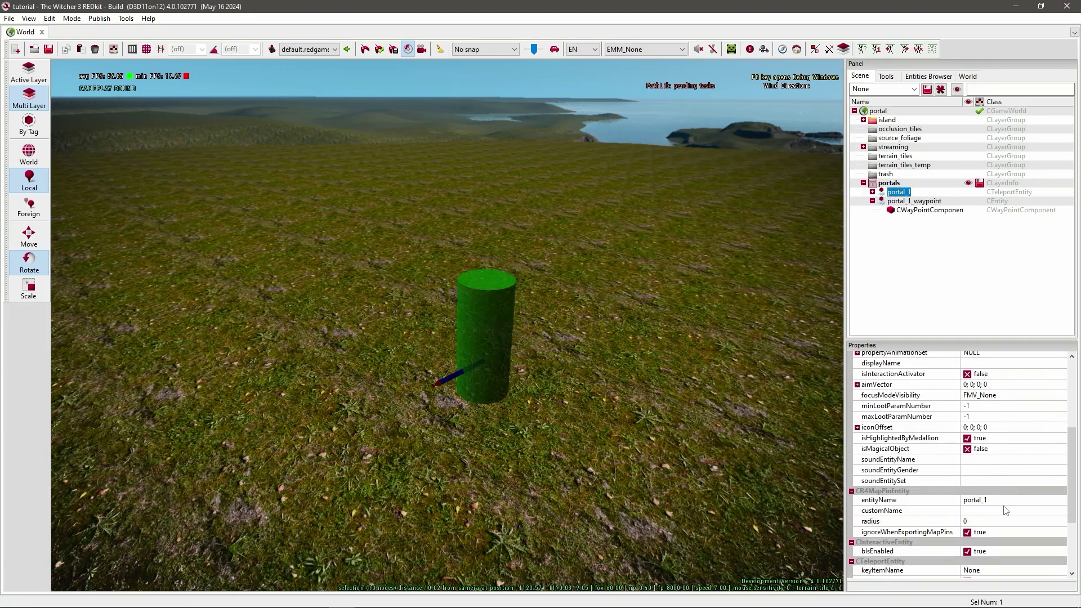
pyautogui.scroll(-3, 1006, 510)
pyautogui.click(1018, 518)
pyautogui.hotkey('ctrl', 'v')
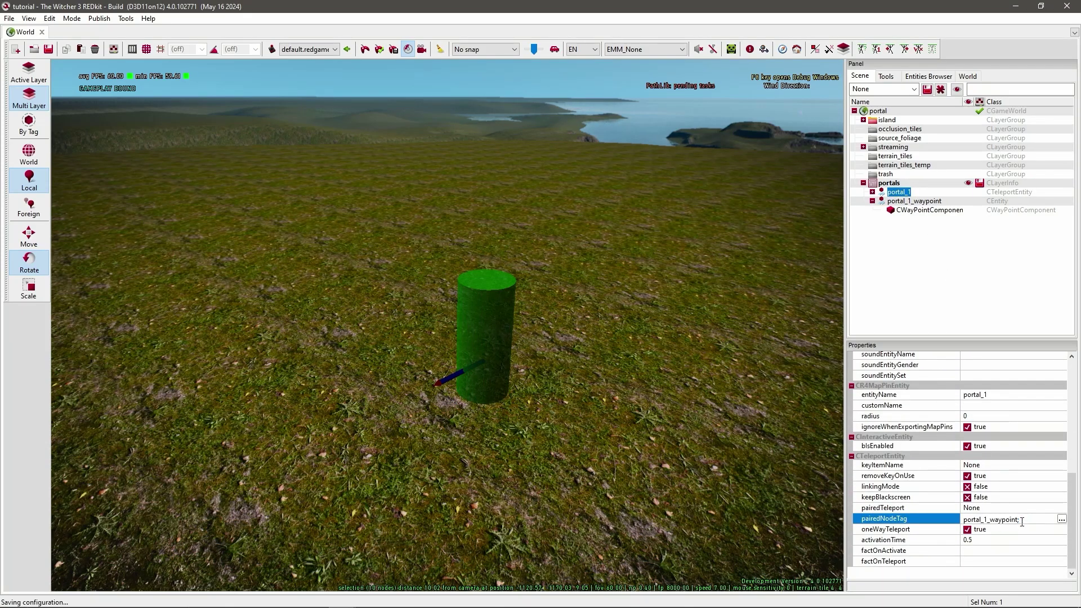
pyautogui.press('Up')
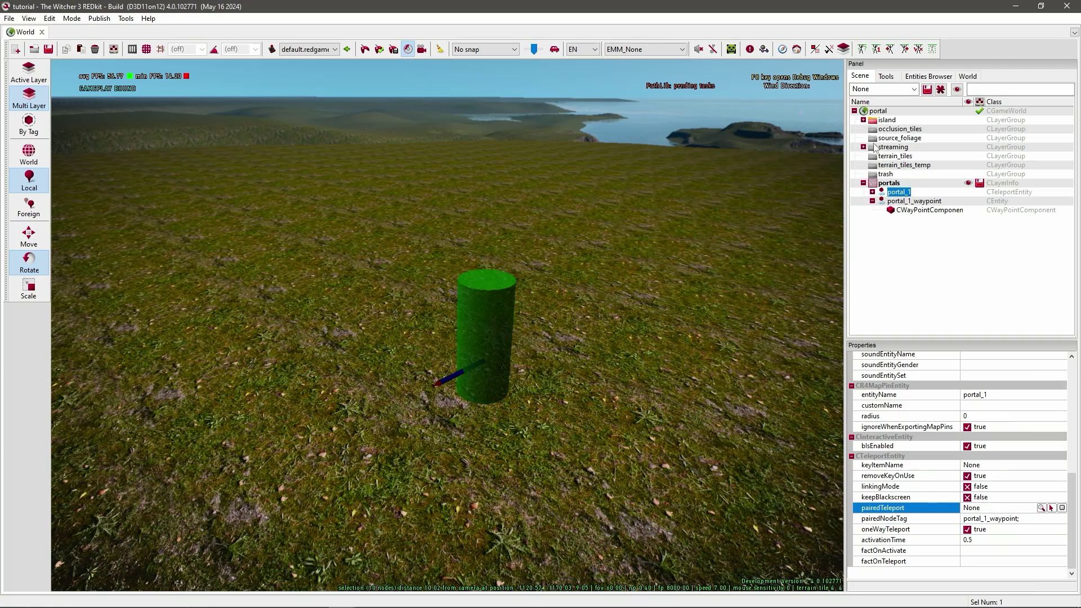
# Playtest the world again, run Geralt through the portal with the semicolon-ended tag, and exit the game.
pyautogui.click(380, 49)
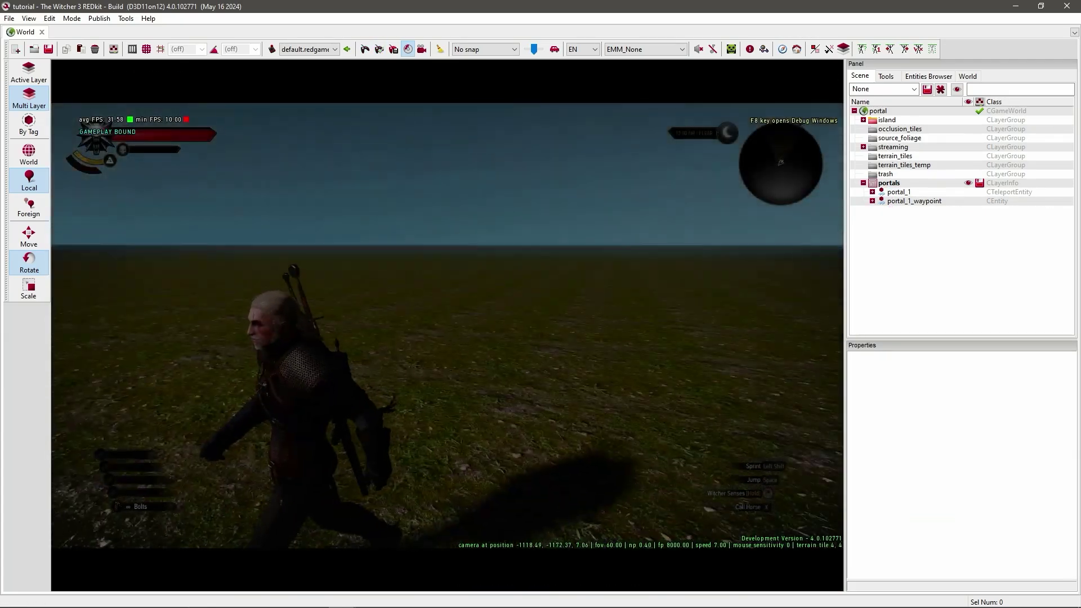
pyautogui.press('w')
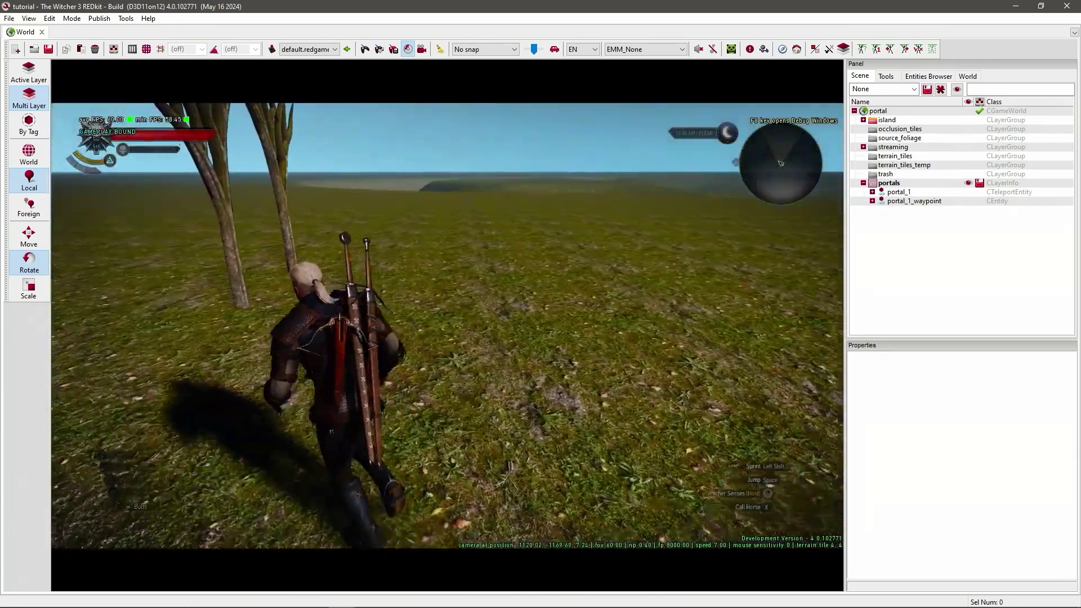
pyautogui.press('w')
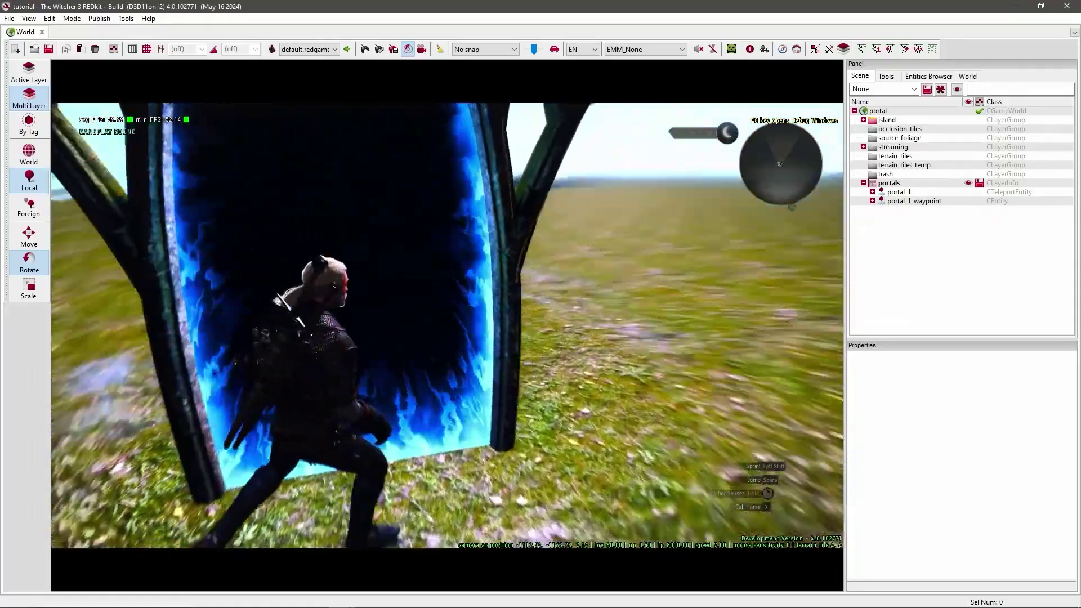
pyautogui.press('w')
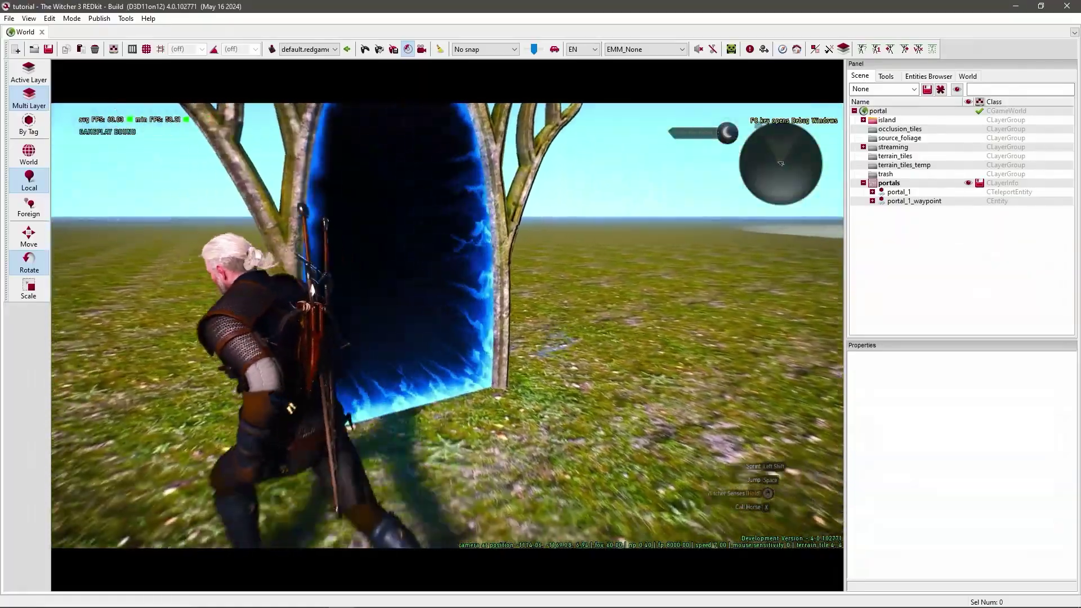
pyautogui.press('w')
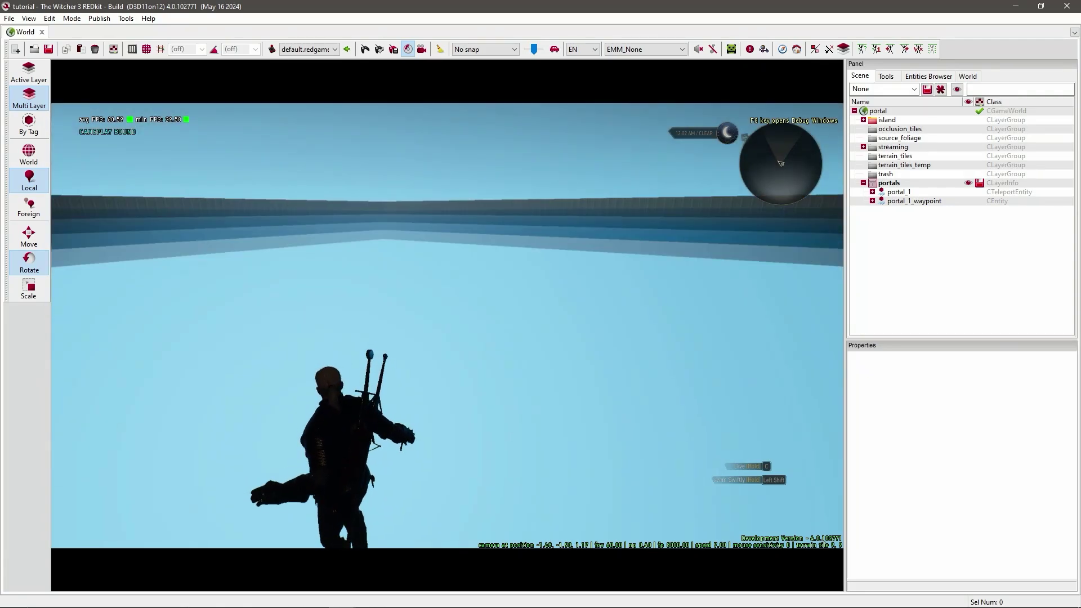
pyautogui.press('Escape')
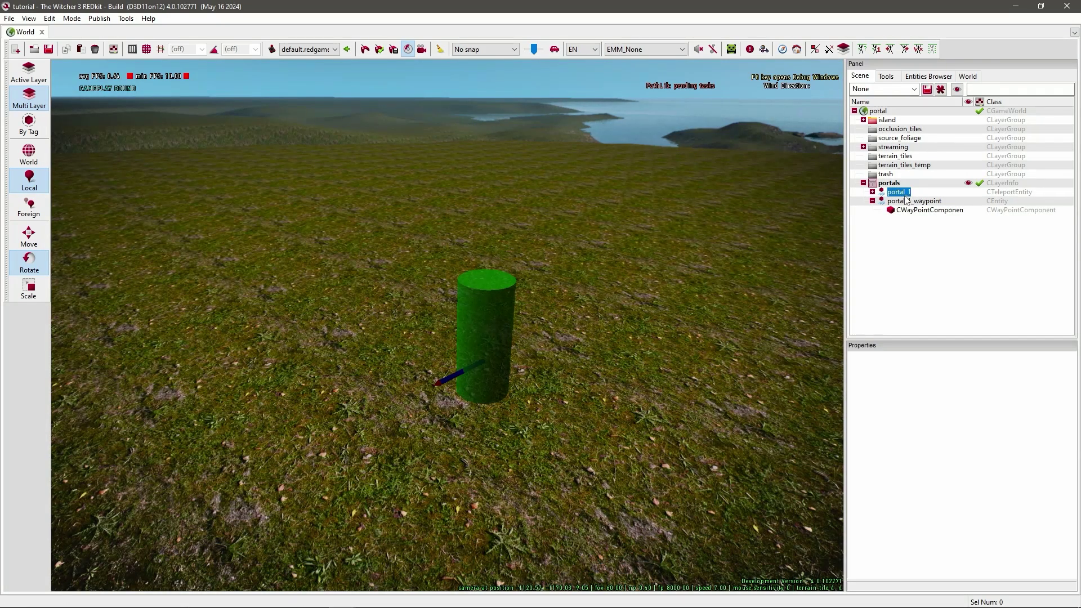
# Select the portal_1_waypoint entity in the portals layer and show its tag properties.
pyautogui.click(905, 201)
pyautogui.scroll(-1, 995, 459)
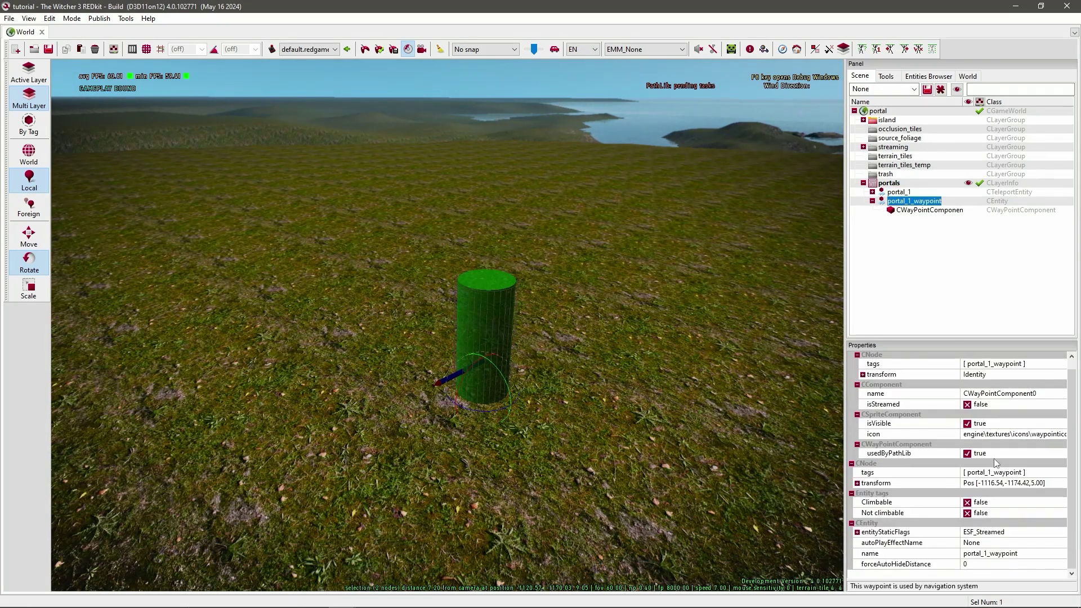